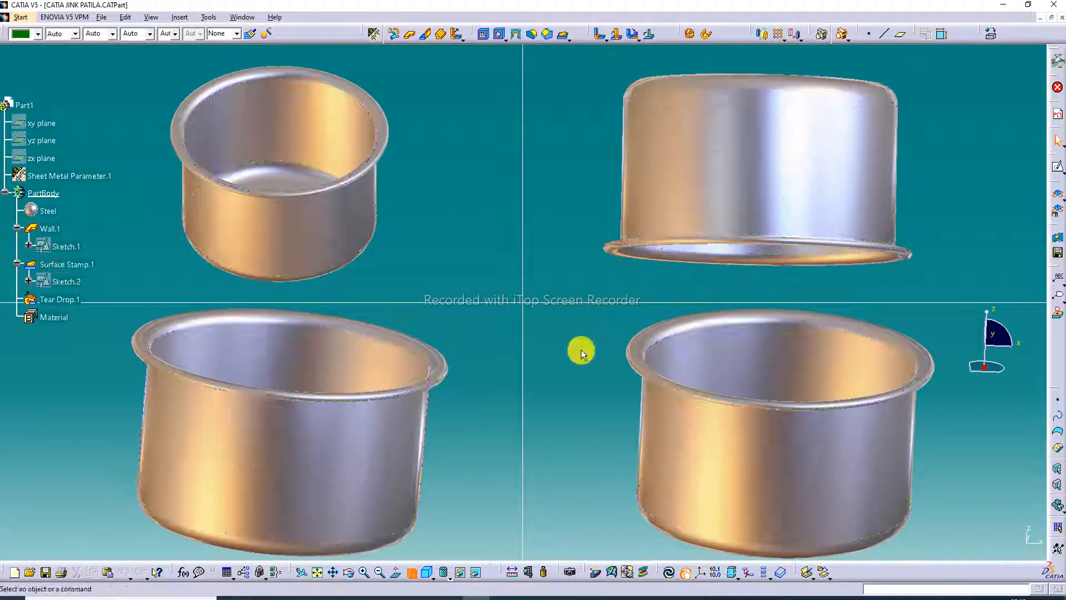
- Examine the finished steel pot in a single isometric view, including its rim, inside, side wall and underside
{"action": "left_click", "coordinate": [414, 573]}
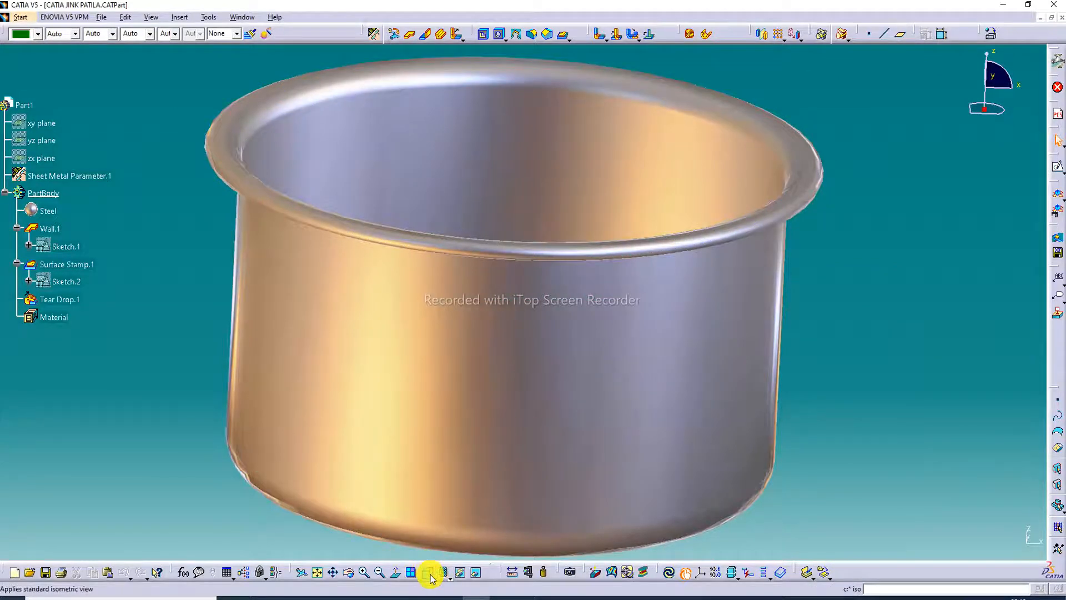
{"action": "left_click", "coordinate": [430, 576]}
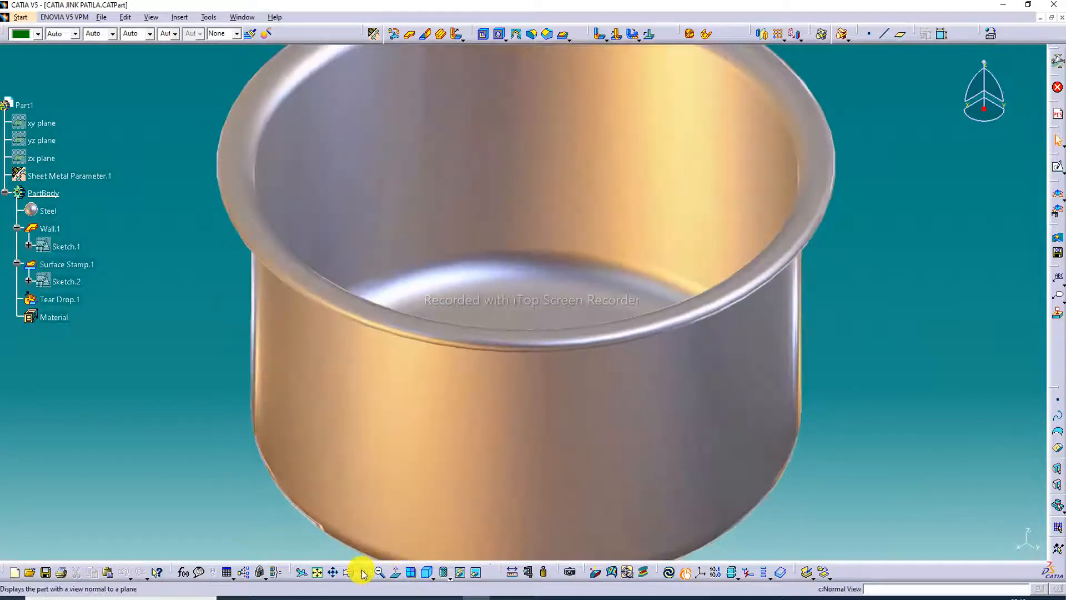
{"action": "left_click", "coordinate": [378, 572]}
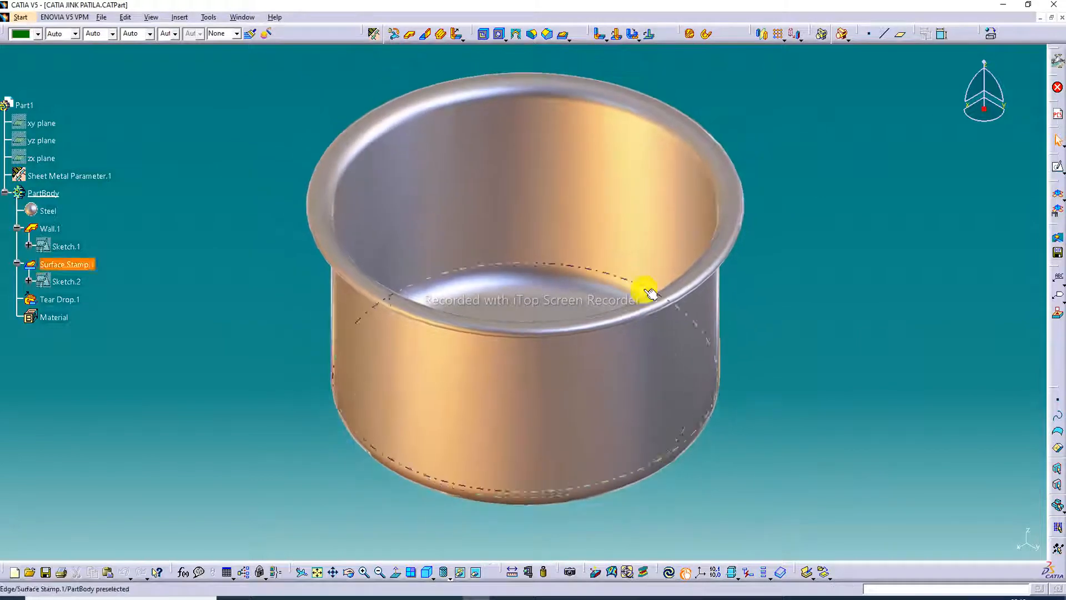
{"action": "middle_click_drag", "start_coordinate": [626, 195], "coordinate": [709, 143]}
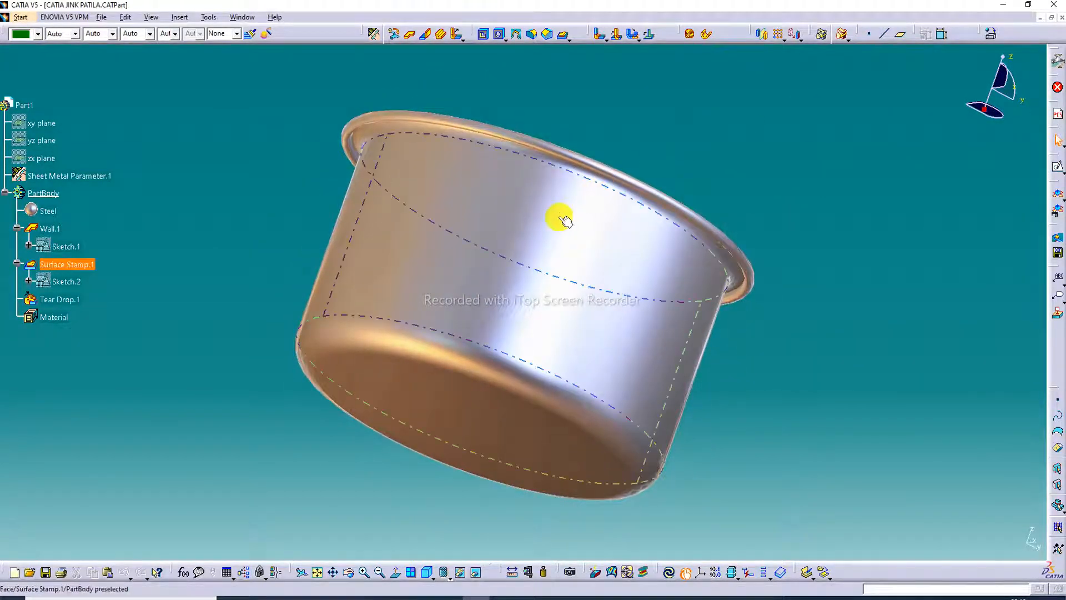
{"action": "middle_click_drag", "start_coordinate": [554, 216], "coordinate": [816, 213]}
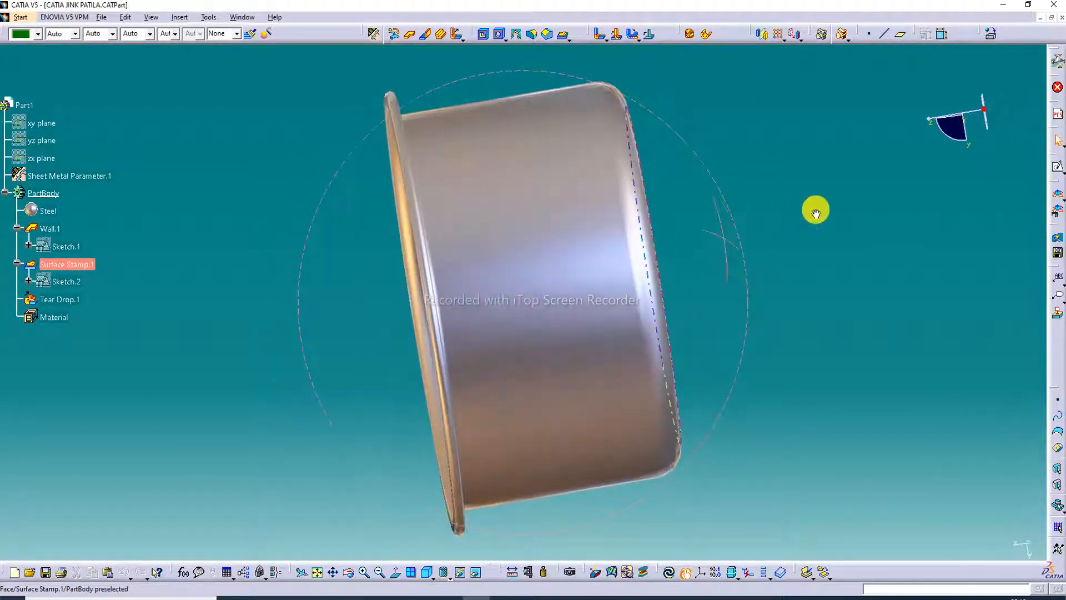
{"action": "middle_click_drag", "start_coordinate": [488, 164], "coordinate": [286, 217]}
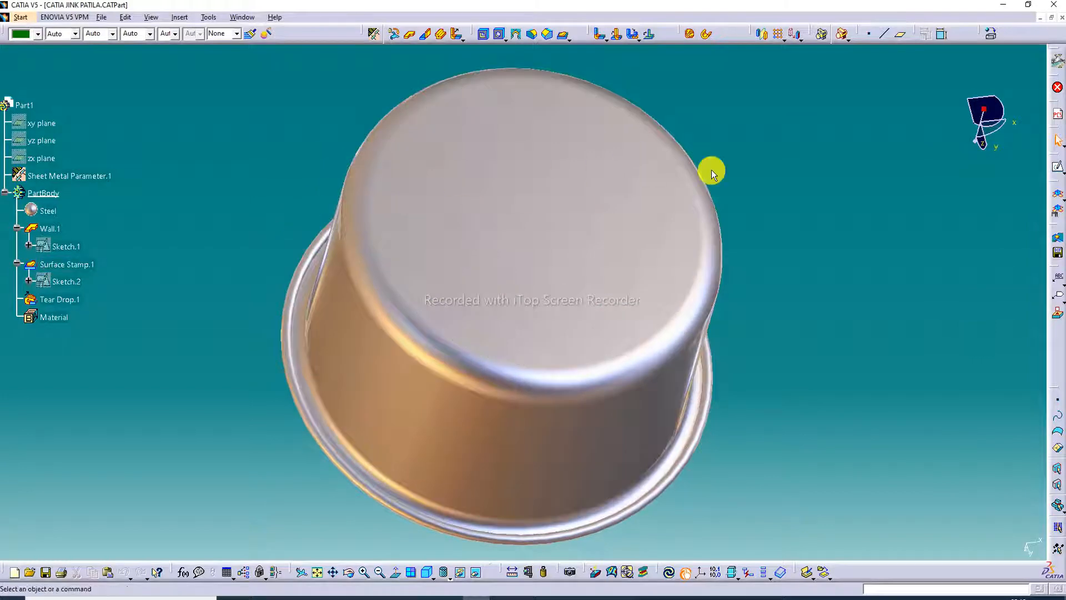
{"action": "middle_click_drag", "start_coordinate": [711, 169], "coordinate": [324, 154]}
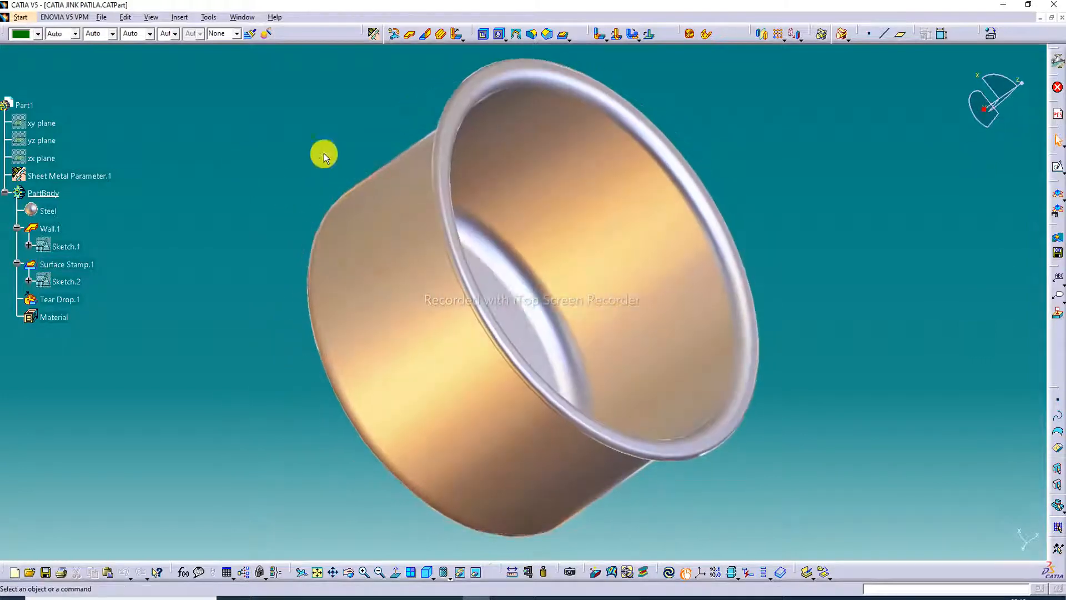
{"action": "middle_click_drag", "start_coordinate": [614, 105], "coordinate": [519, 85]}
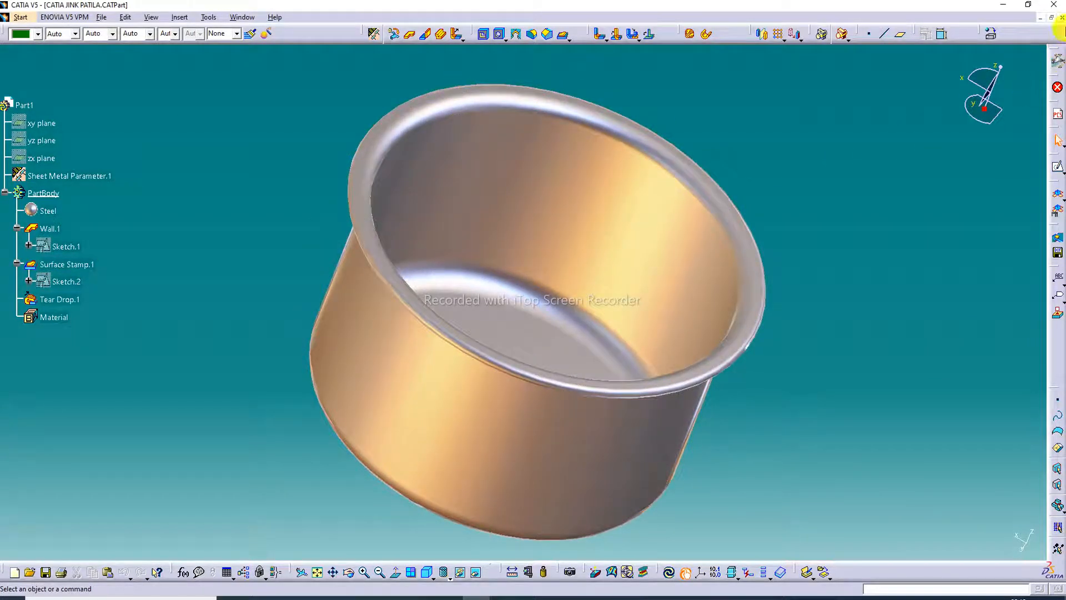
- Close the finished pot part and create a new part named Part1 in Generative Sheetmetal Design with hybrid design enabled
{"action": "left_click", "coordinate": [1061, 17]}
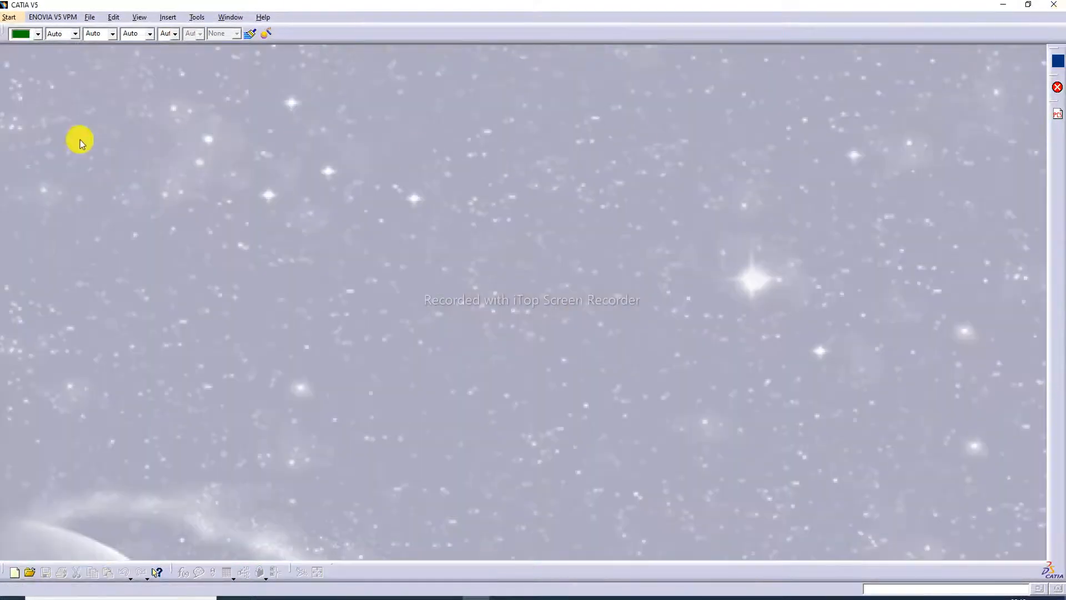
{"action": "left_click", "coordinate": [8, 19]}
{"action": "mouse_move", "coordinate": [32, 48]}
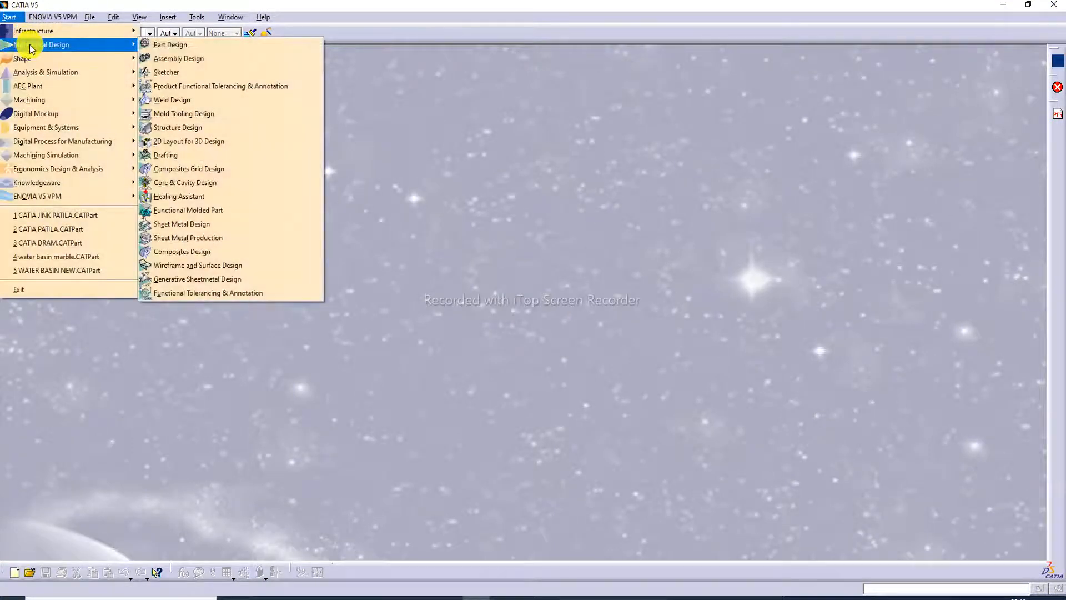
{"action": "left_click", "coordinate": [199, 279]}
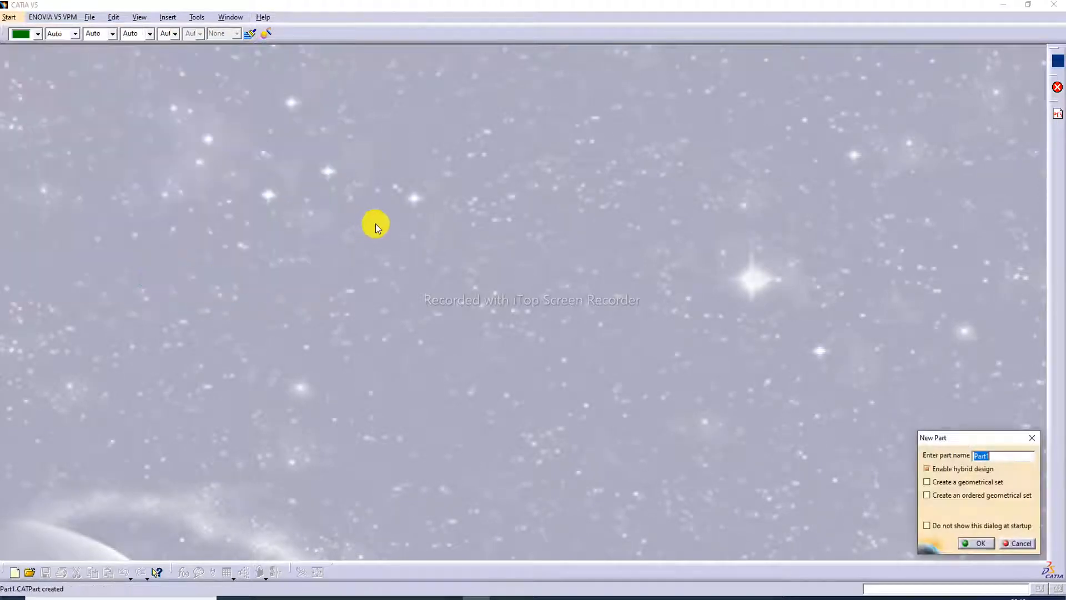
{"action": "left_click", "coordinate": [978, 542]}
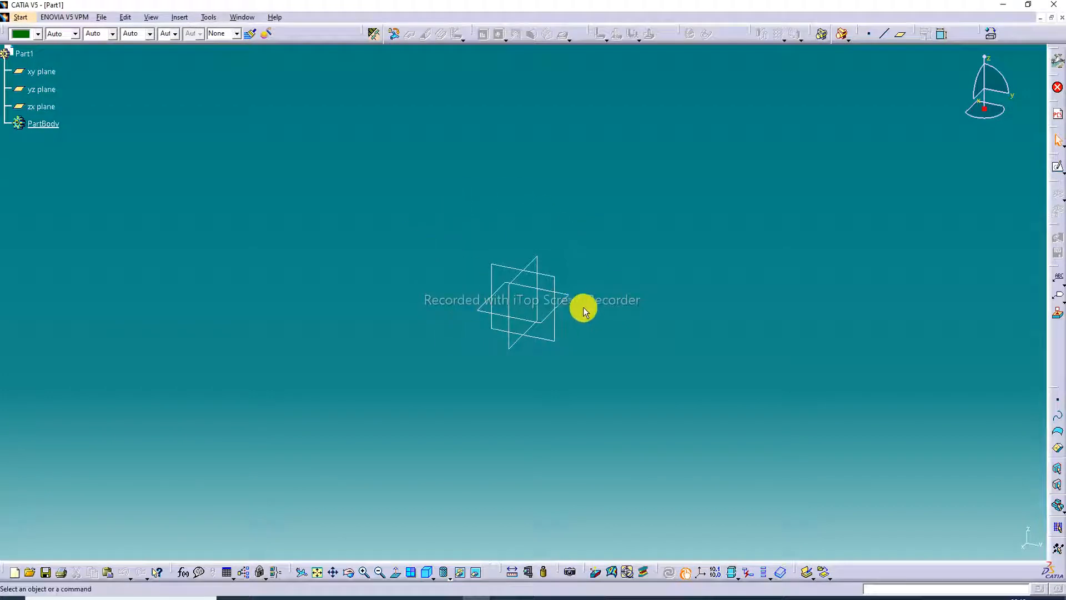
- Create a positioned sketch on the xy plane and draw a circle about 204 mm in diameter centred on the origin
{"action": "left_click", "coordinate": [575, 298]}
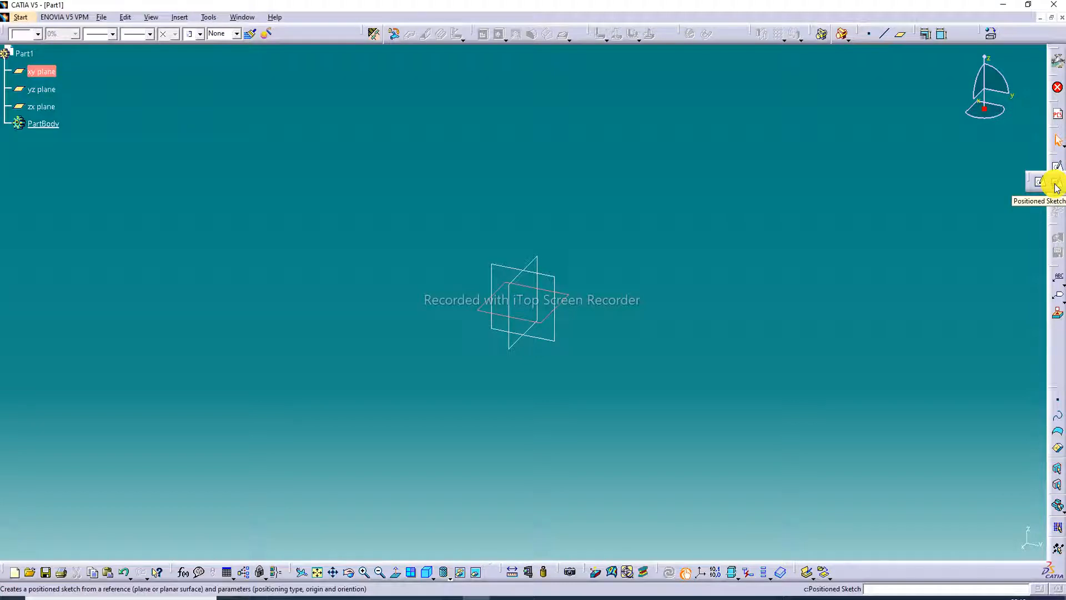
{"action": "left_click", "coordinate": [1055, 186]}
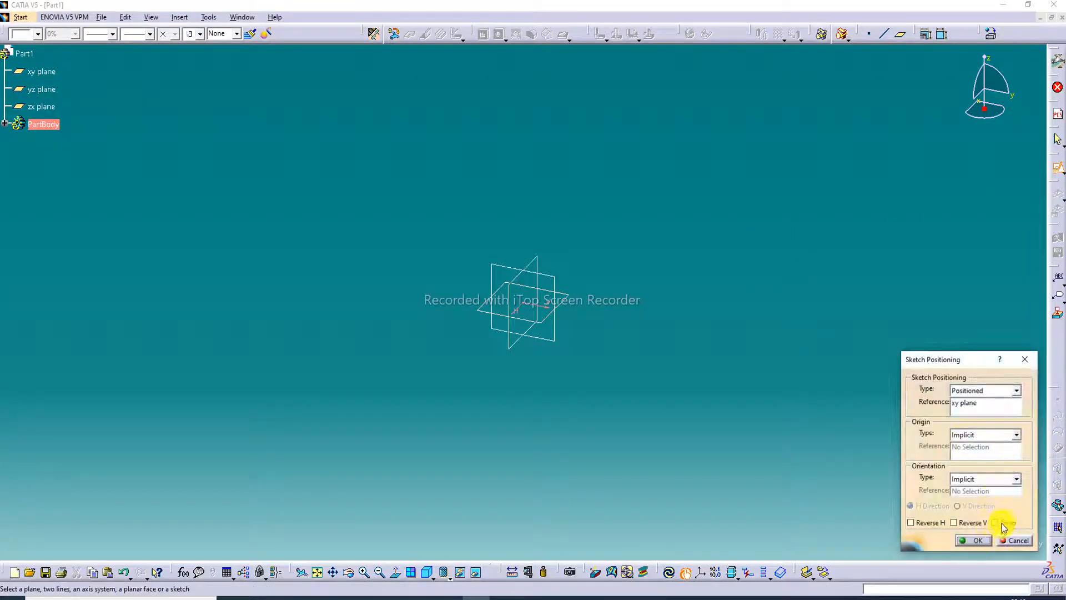
{"action": "left_click", "coordinate": [973, 540]}
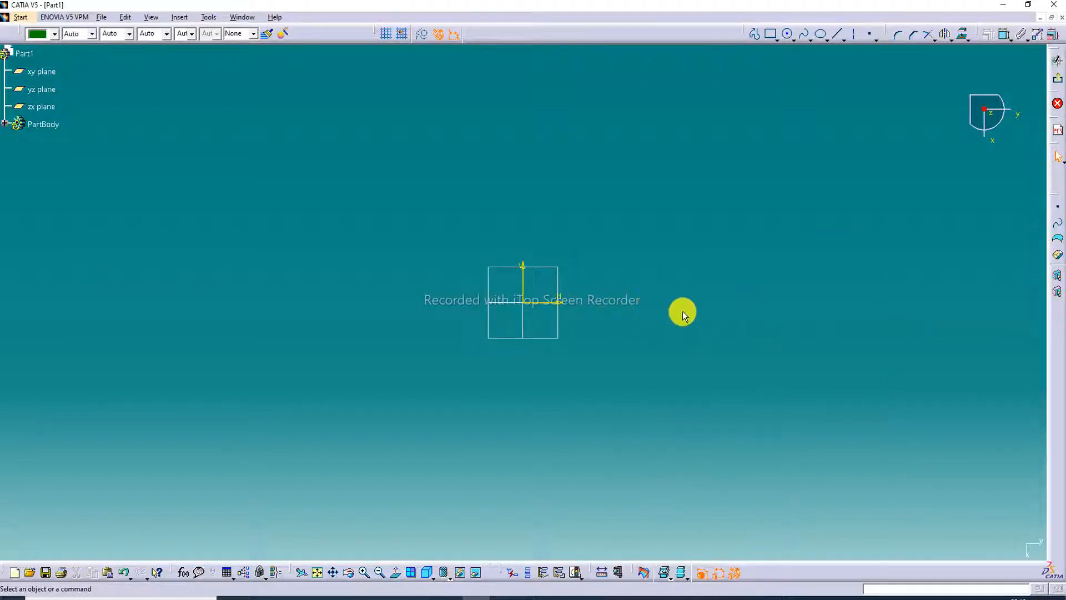
{"action": "left_click", "coordinate": [788, 35]}
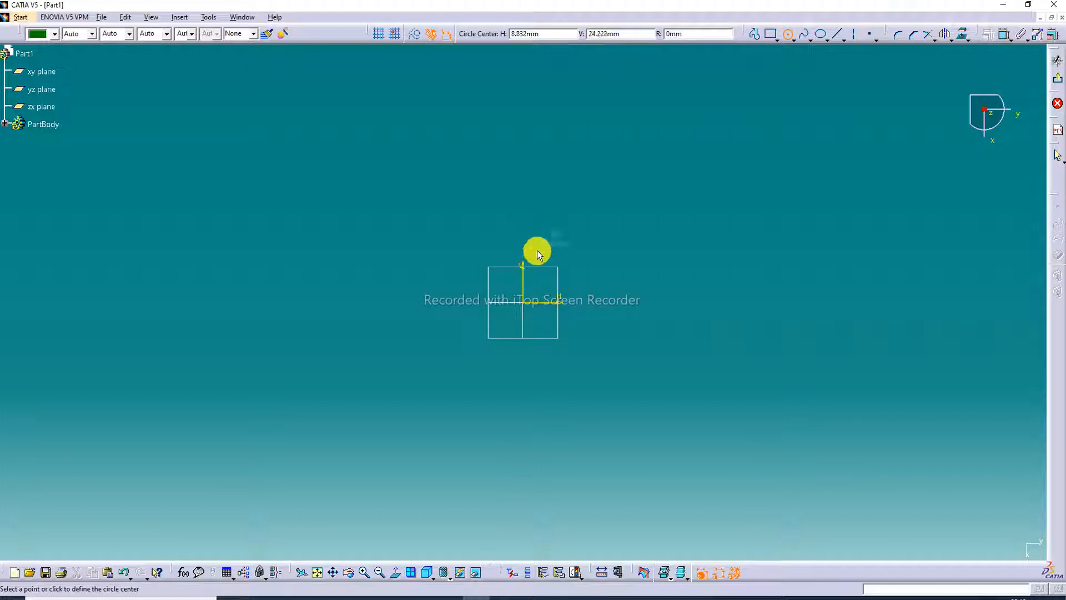
{"action": "left_click", "coordinate": [525, 303]}
{"action": "left_click", "coordinate": [677, 150]}
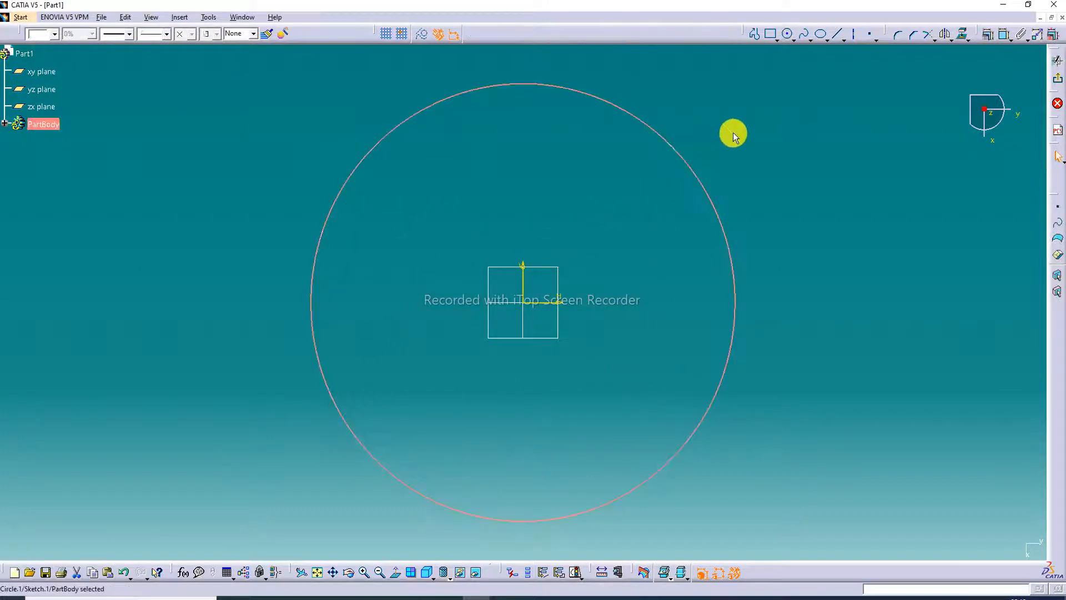
{"action": "left_click", "coordinate": [734, 136]}
- Dimension the circle's diameter, set it to 200 mm and exit the sketch
{"action": "left_click", "coordinate": [1004, 35]}
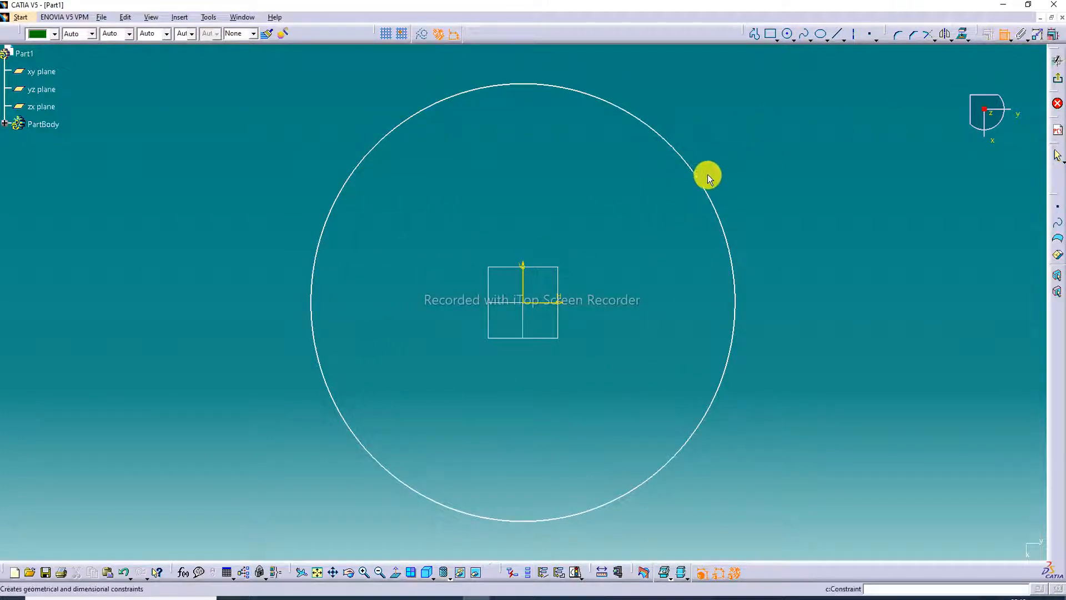
{"action": "left_click", "coordinate": [707, 176]}
{"action": "left_click", "coordinate": [785, 143]}
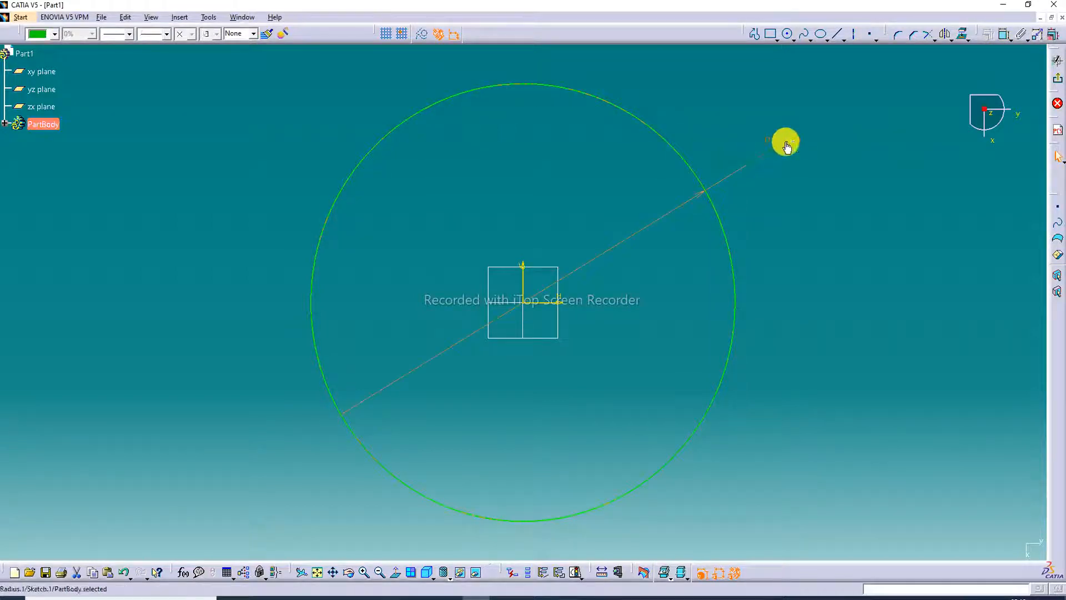
{"action": "double_click", "coordinate": [786, 146]}
{"action": "type", "text": "20"}
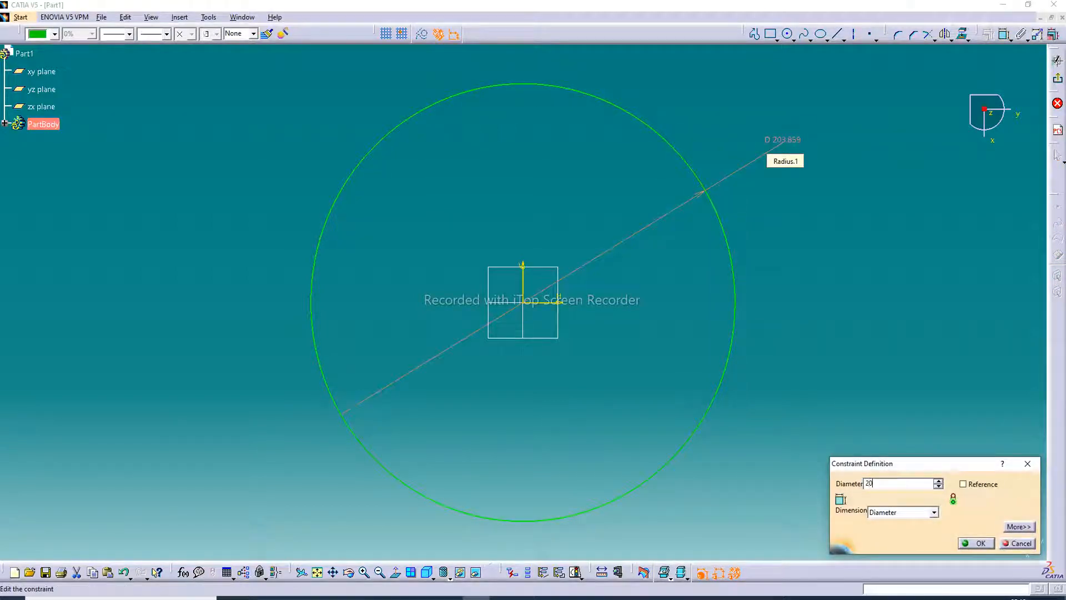
{"action": "type", "text": "0"}
{"action": "key", "text": "Return"}
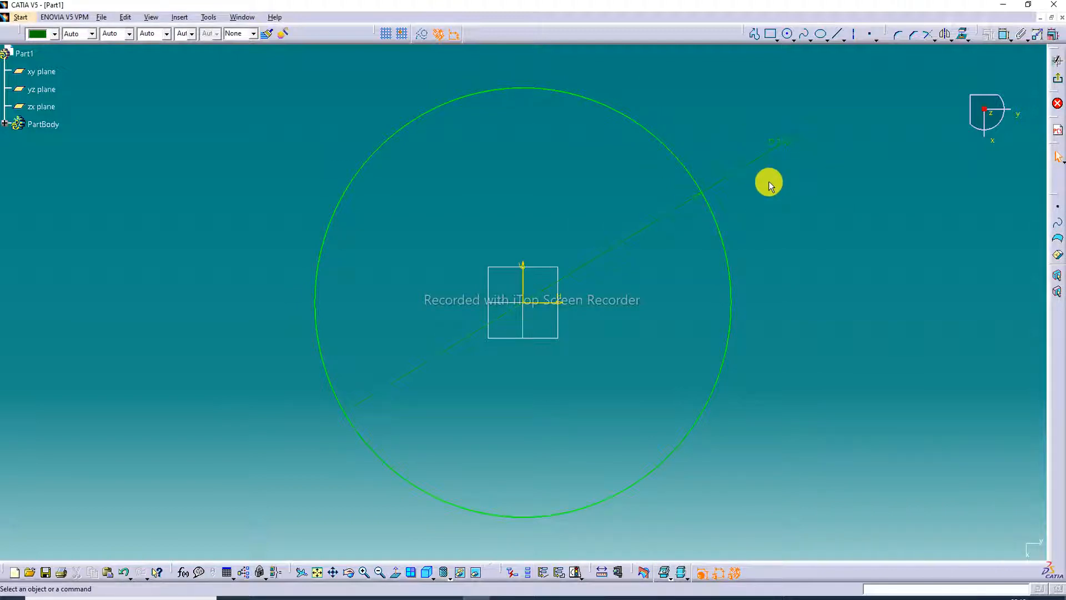
{"action": "left_click", "coordinate": [1058, 78]}
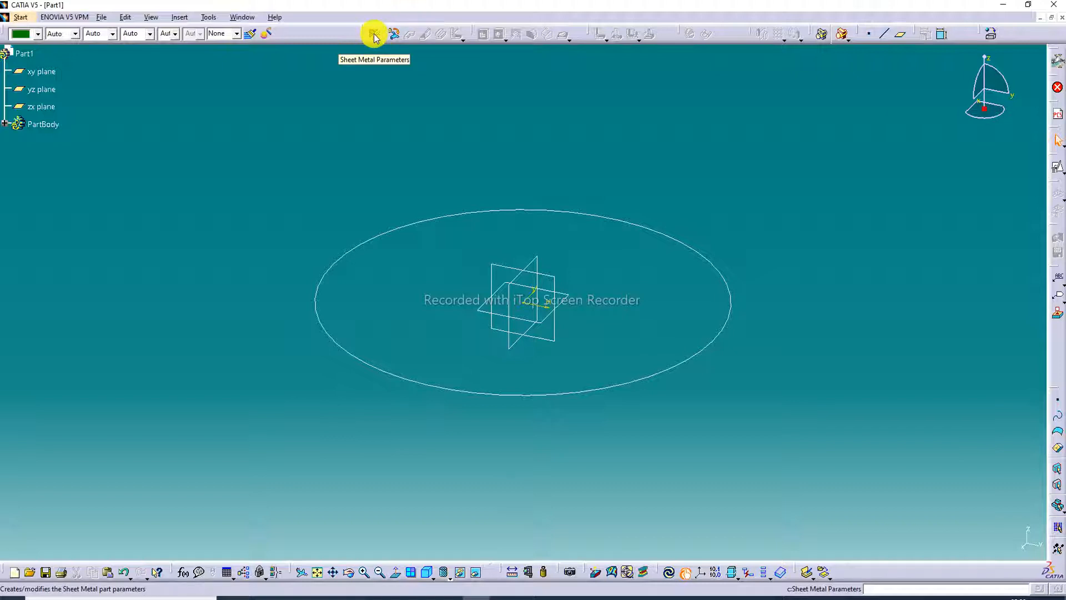
- Define the sheet metal parameters with a thickness of 1 mm
{"action": "left_click", "coordinate": [376, 33]}
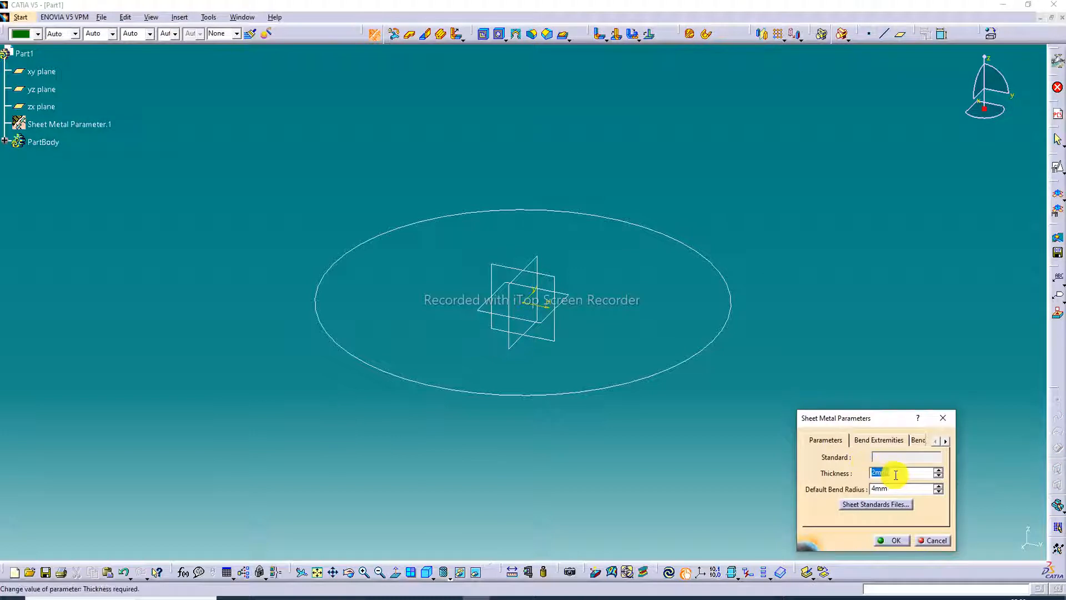
{"action": "type", "text": "1"}
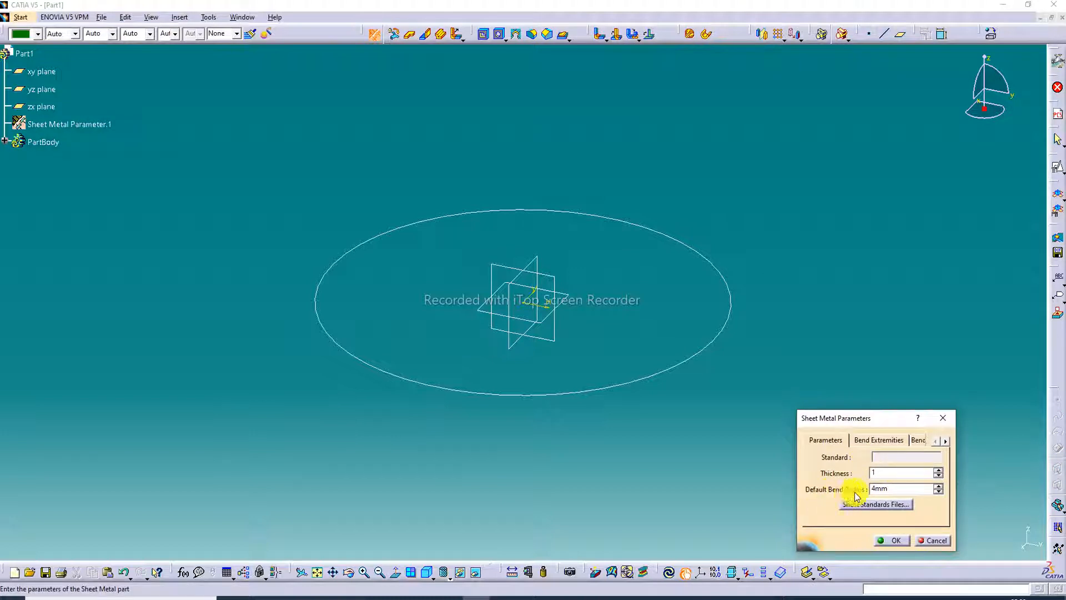
{"action": "left_click", "coordinate": [894, 540]}
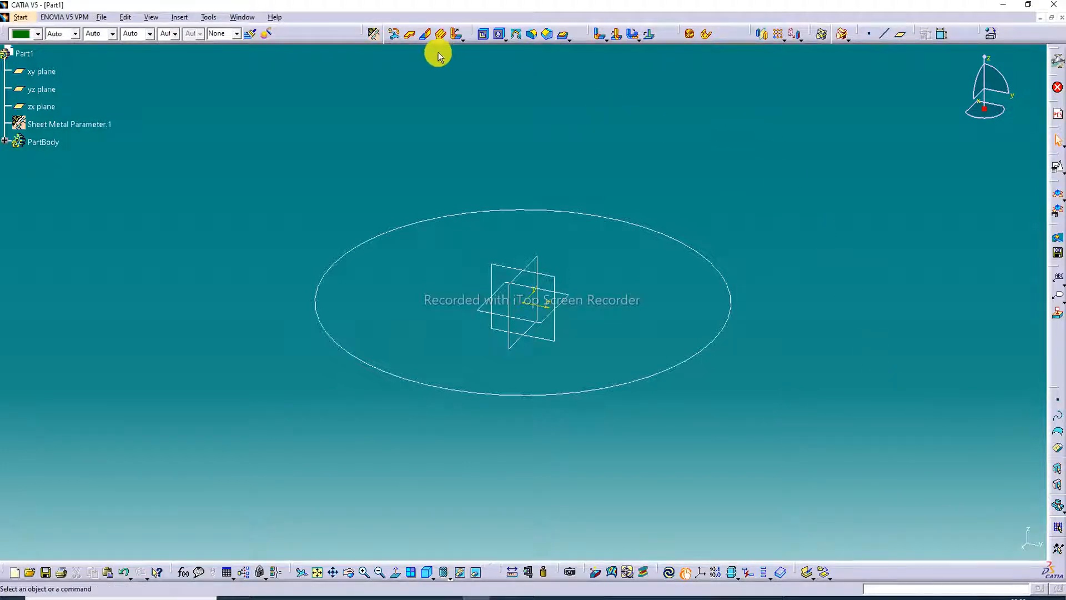
- Create a wall from the circle sketch with the material side inverted to point downward
{"action": "left_click", "coordinate": [411, 35]}
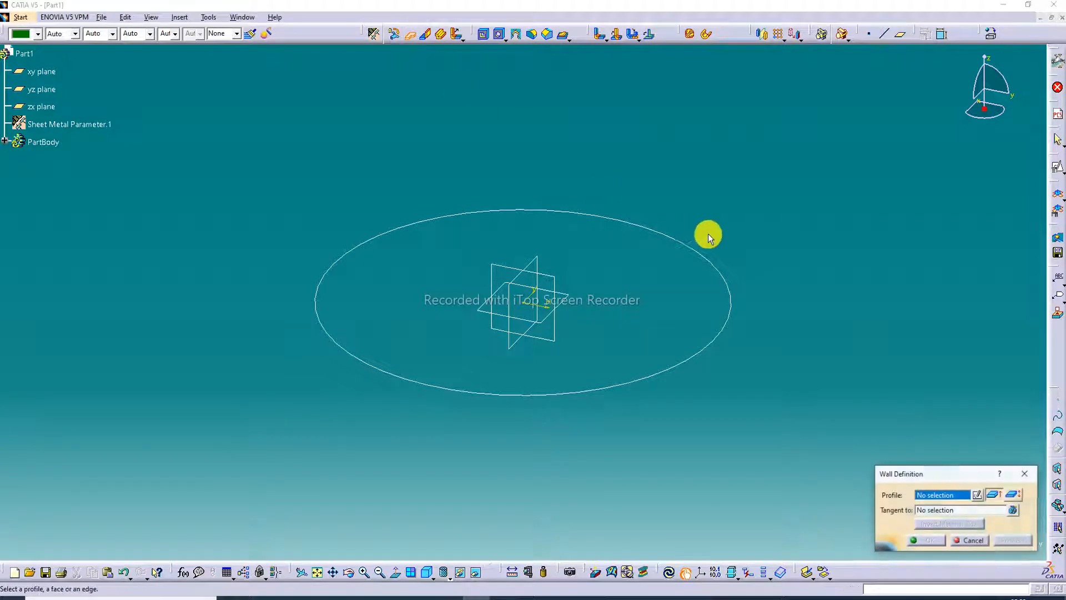
{"action": "left_click", "coordinate": [721, 281]}
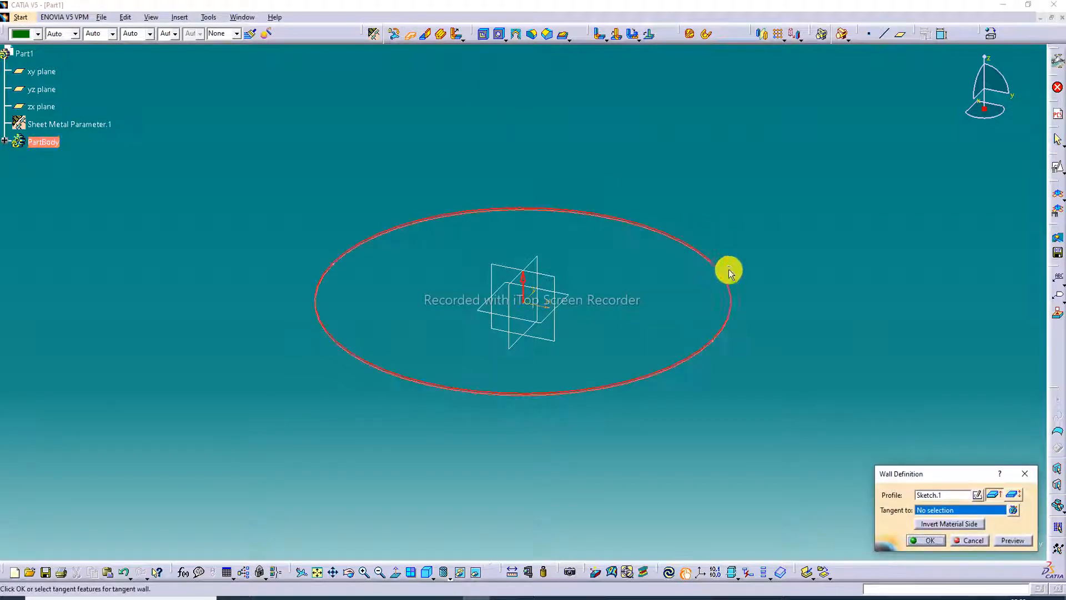
{"action": "left_click", "coordinate": [938, 524]}
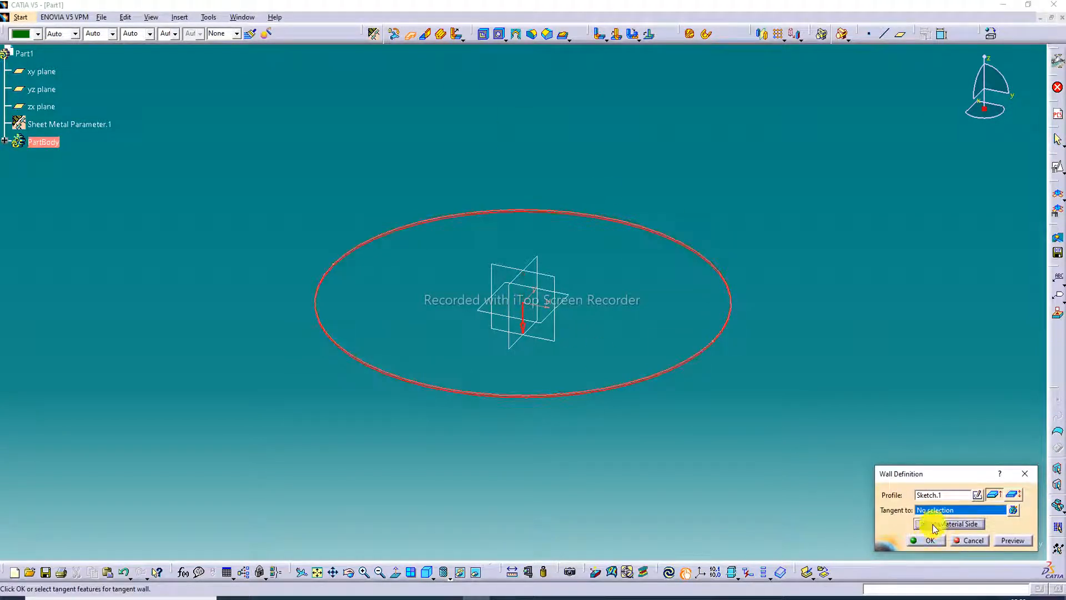
{"action": "left_click", "coordinate": [936, 542]}
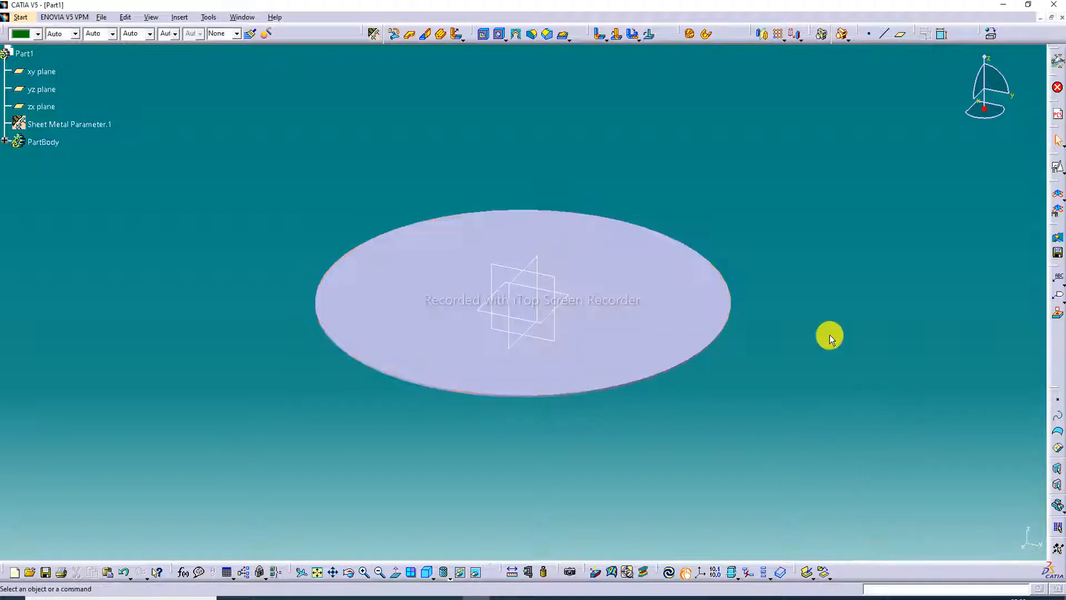
- Hide the xy, yz and zx planes and switch the display to shading with edges
{"action": "right_click", "coordinate": [567, 292]}
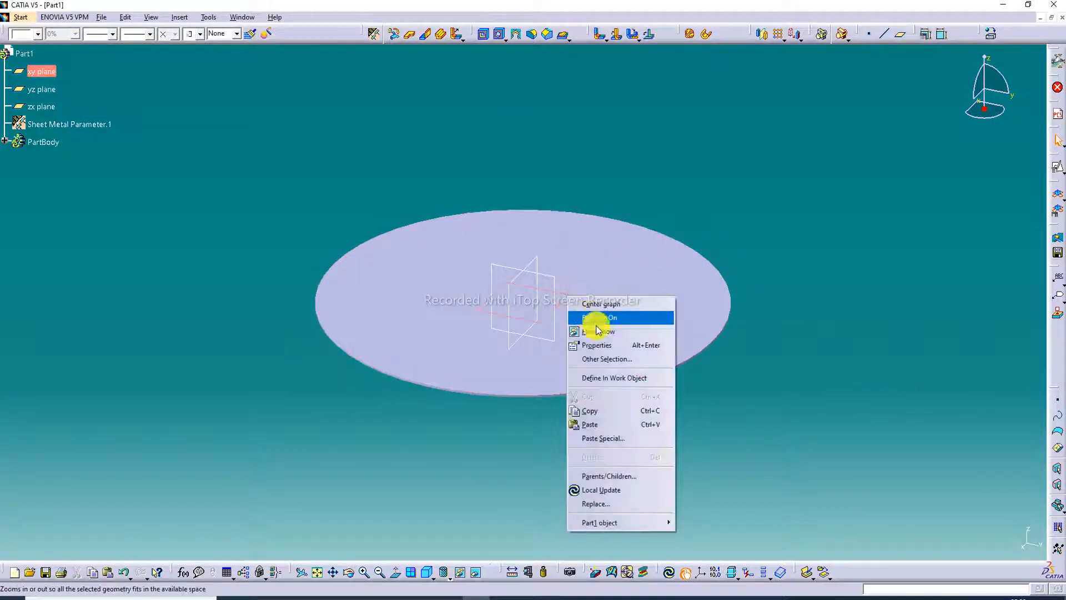
{"action": "left_click", "coordinate": [597, 326]}
{"action": "right_click", "coordinate": [555, 282]}
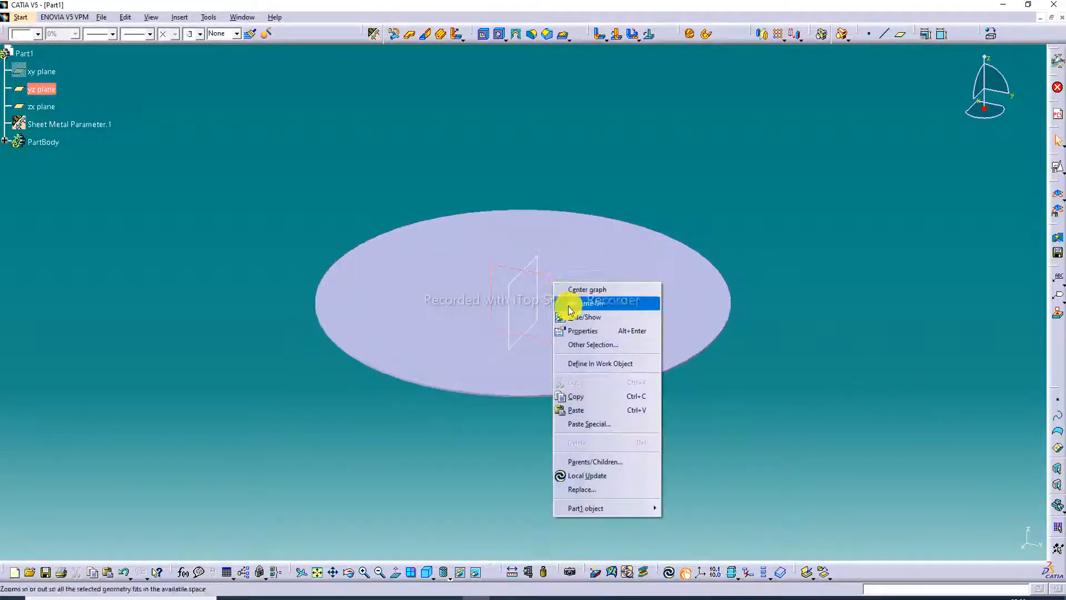
{"action": "left_click", "coordinate": [574, 312]}
{"action": "right_click", "coordinate": [542, 269]}
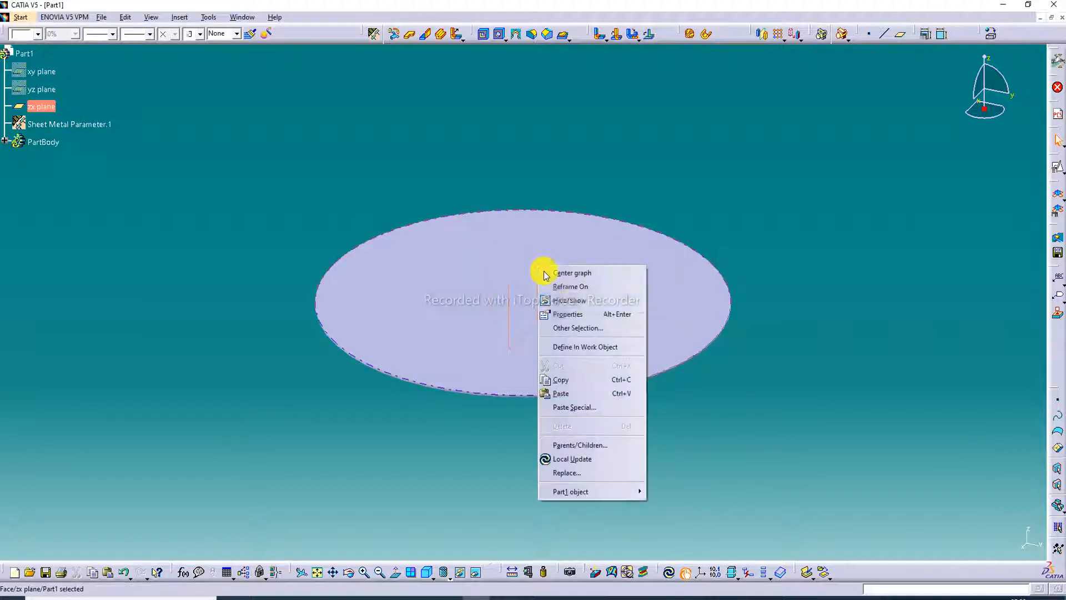
{"action": "left_click", "coordinate": [572, 305]}
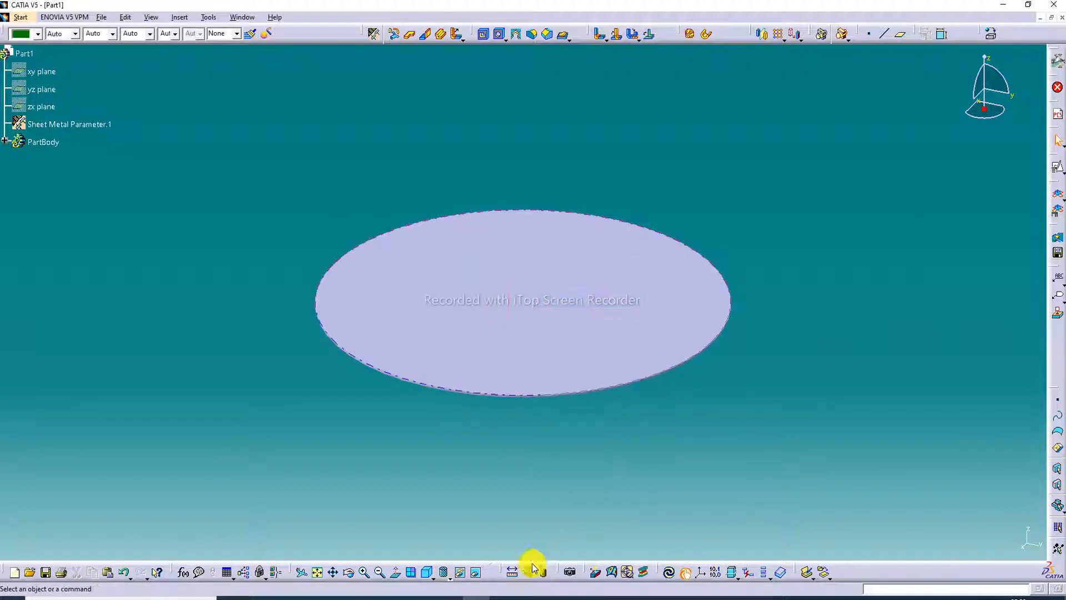
{"action": "left_click", "coordinate": [447, 572]}
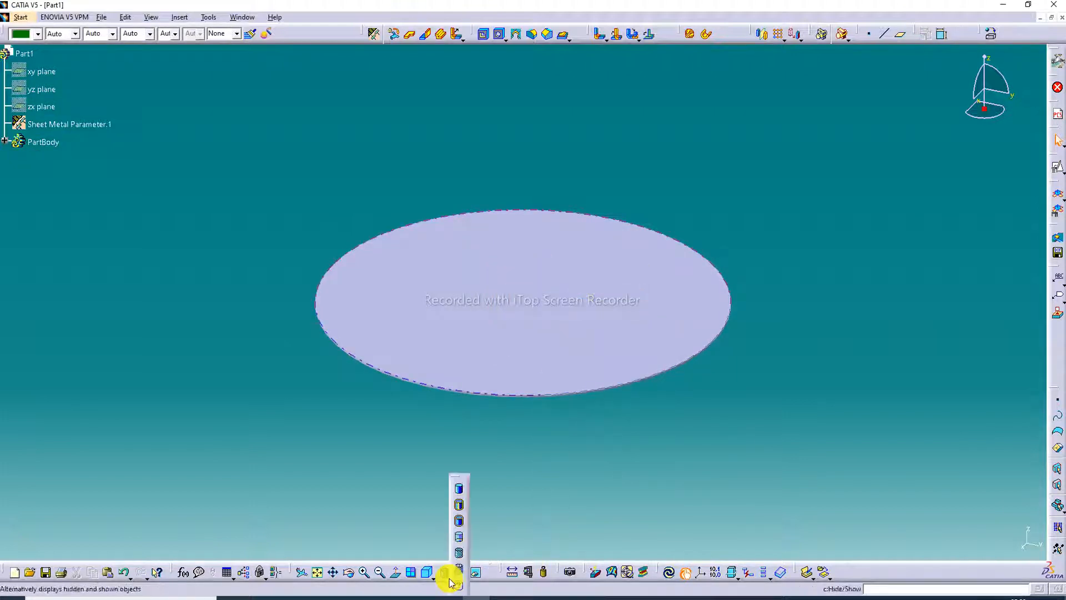
{"action": "left_click", "coordinate": [461, 508]}
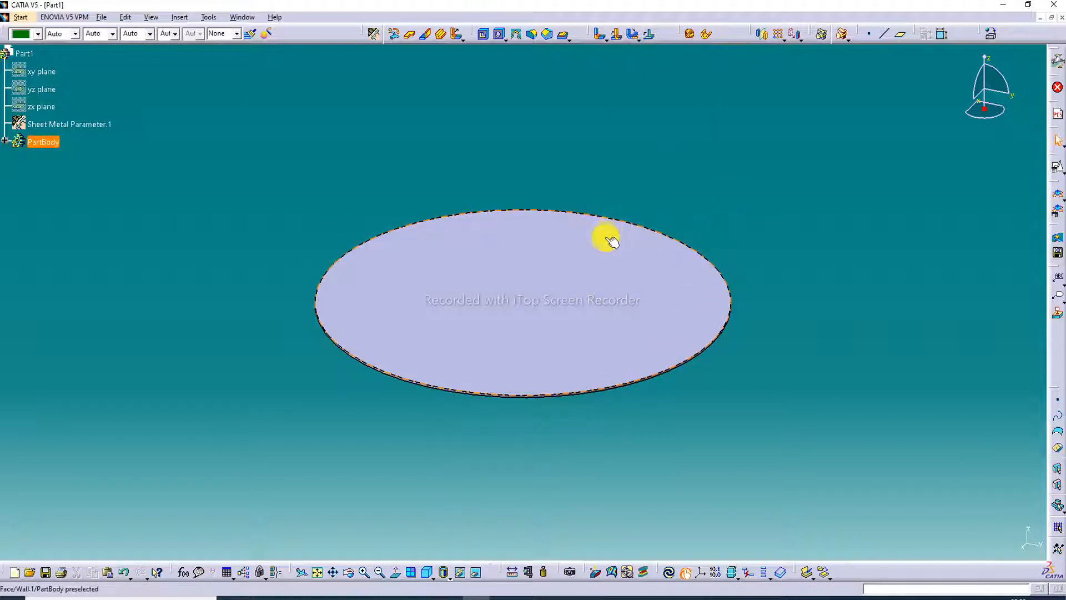
{"action": "left_click", "coordinate": [459, 599]}
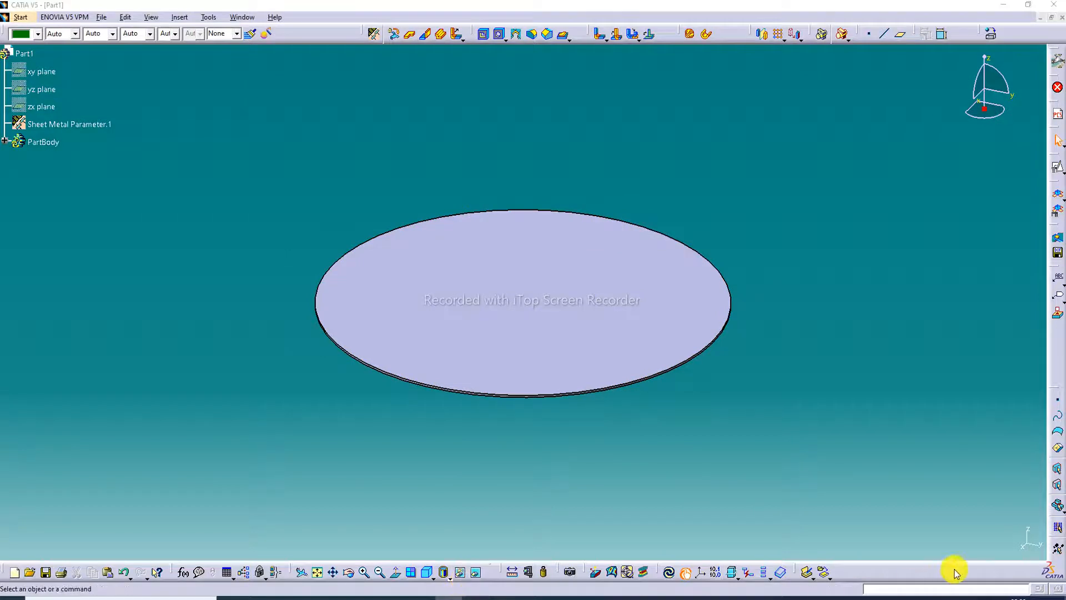
{"action": "left_click", "coordinate": [1043, 586]}
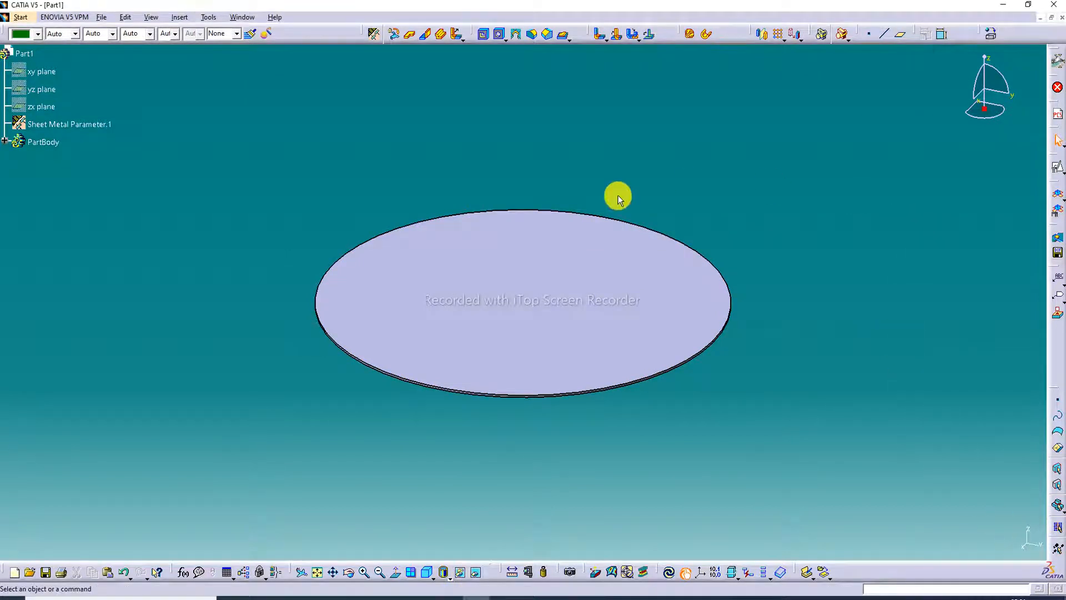
- Start a positioned sketch on the circular wall's upper face with the axes swapped and the V direction reversed
{"action": "left_click", "coordinate": [536, 279]}
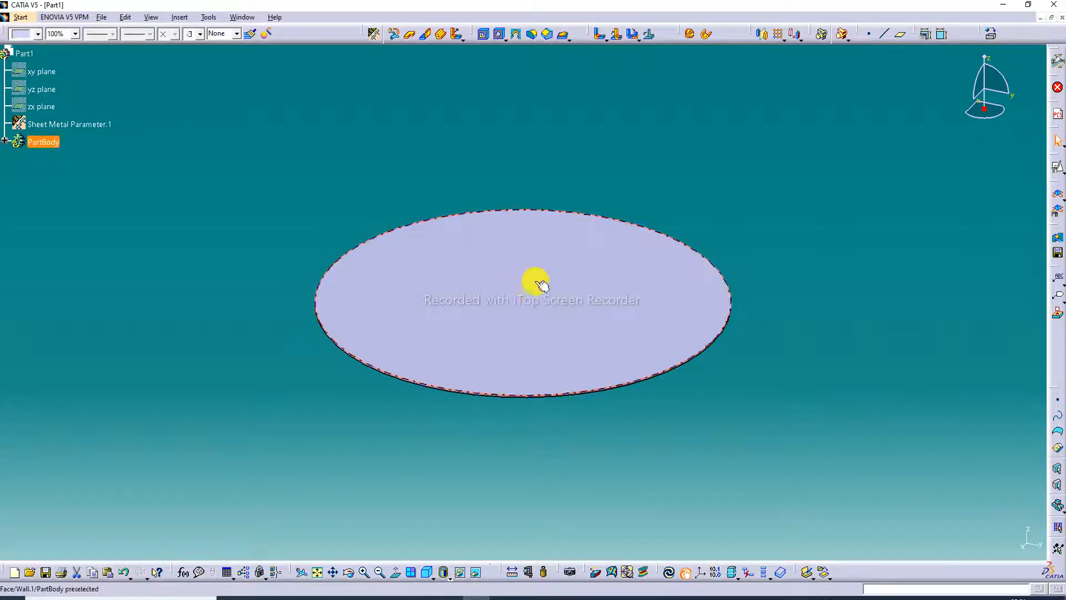
{"action": "left_click", "coordinate": [1058, 174]}
{"action": "left_click", "coordinate": [1009, 525]}
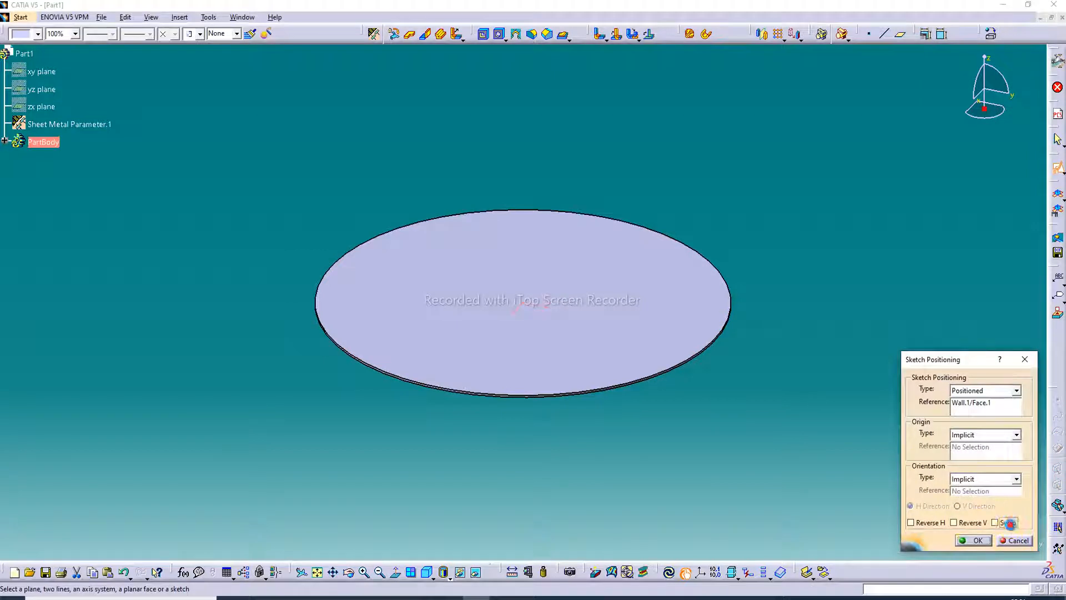
{"action": "left_click", "coordinate": [972, 526]}
{"action": "left_click", "coordinate": [980, 542]}
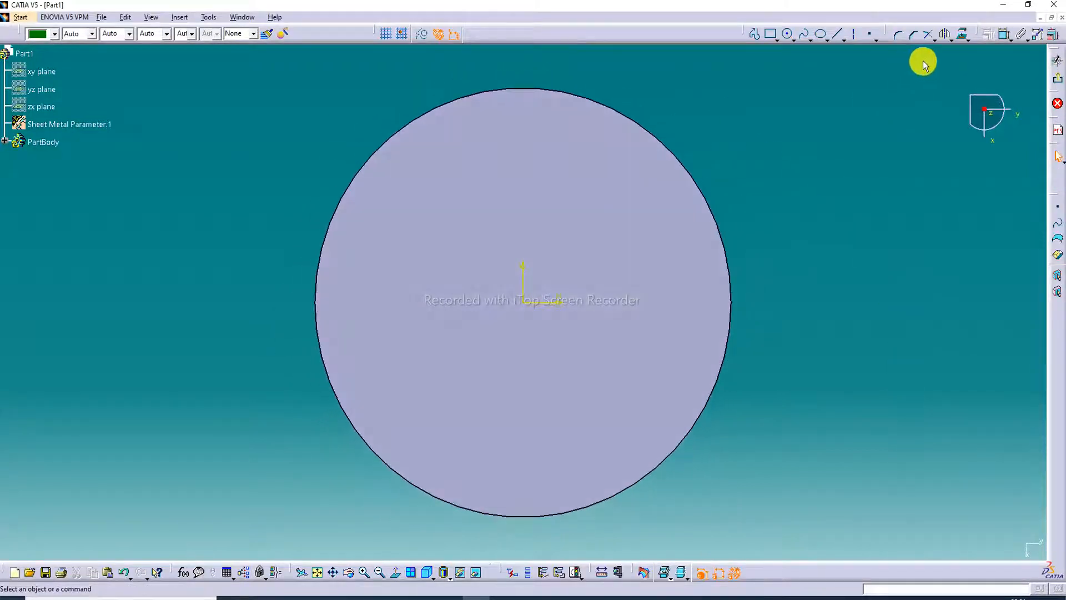
- Offset the wall's circular outline inward by about 9 mm in the sketch
{"action": "left_click", "coordinate": [963, 40]}
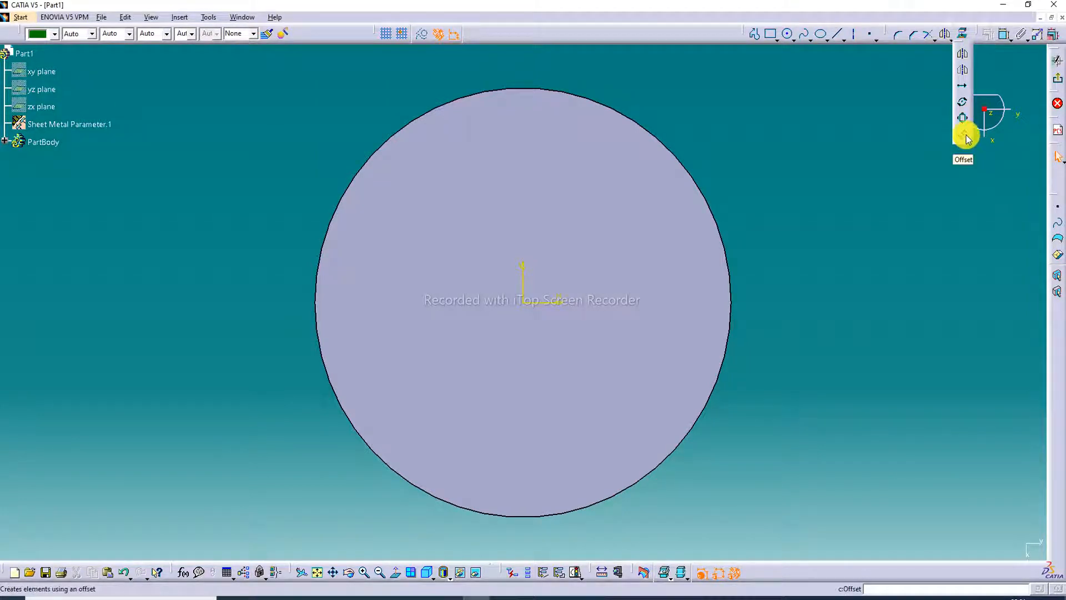
{"action": "left_click", "coordinate": [966, 135]}
{"action": "left_click", "coordinate": [669, 130]}
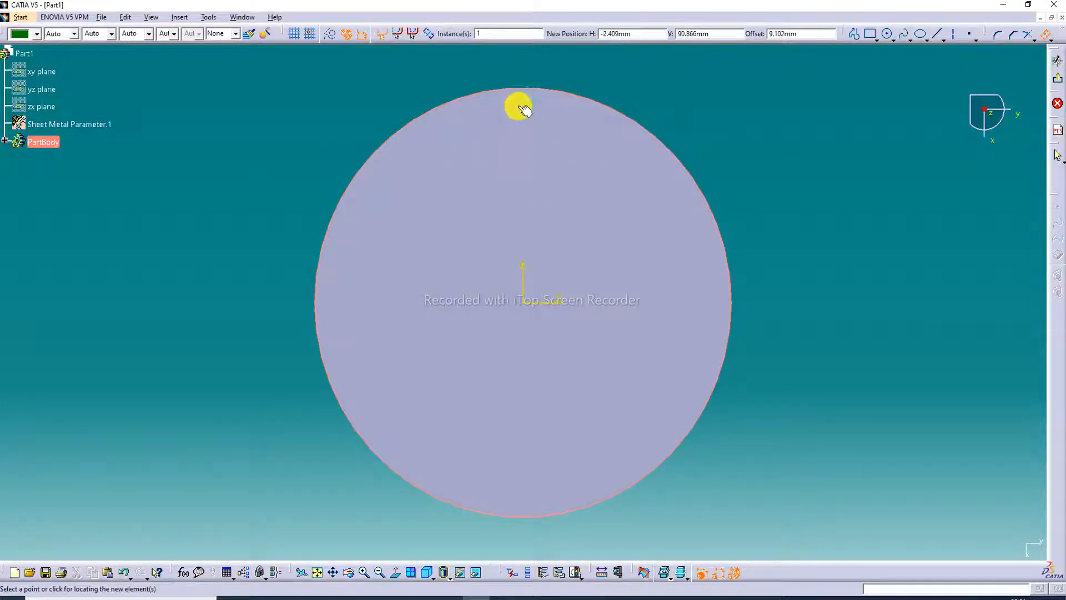
{"action": "left_click", "coordinate": [525, 114]}
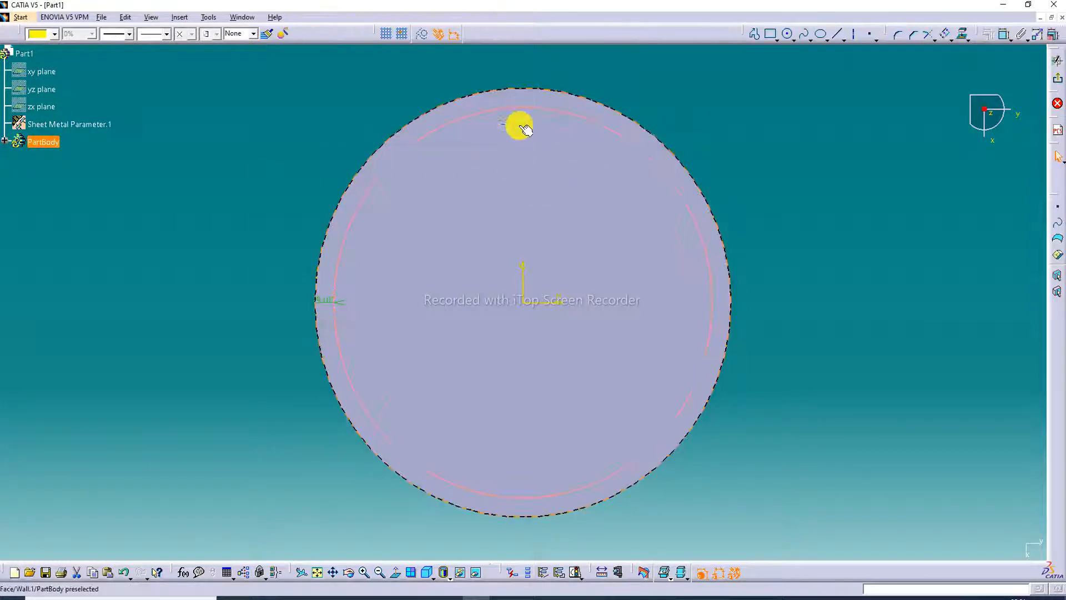
- Set the circle's offset dimension to -9 mm
{"action": "double_click", "coordinate": [323, 299]}
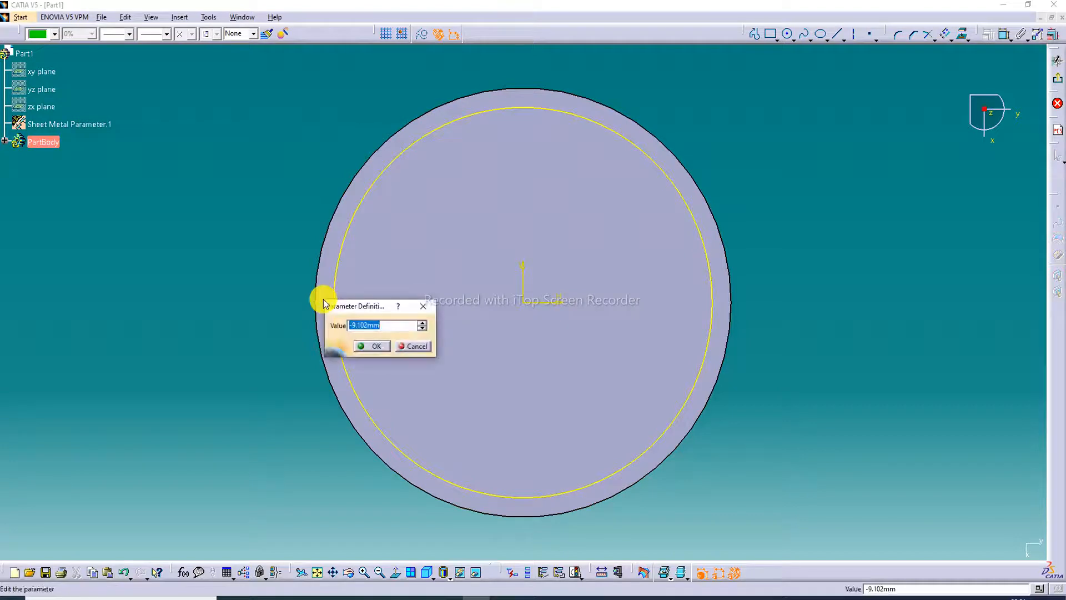
{"action": "type", "text": "-9"}
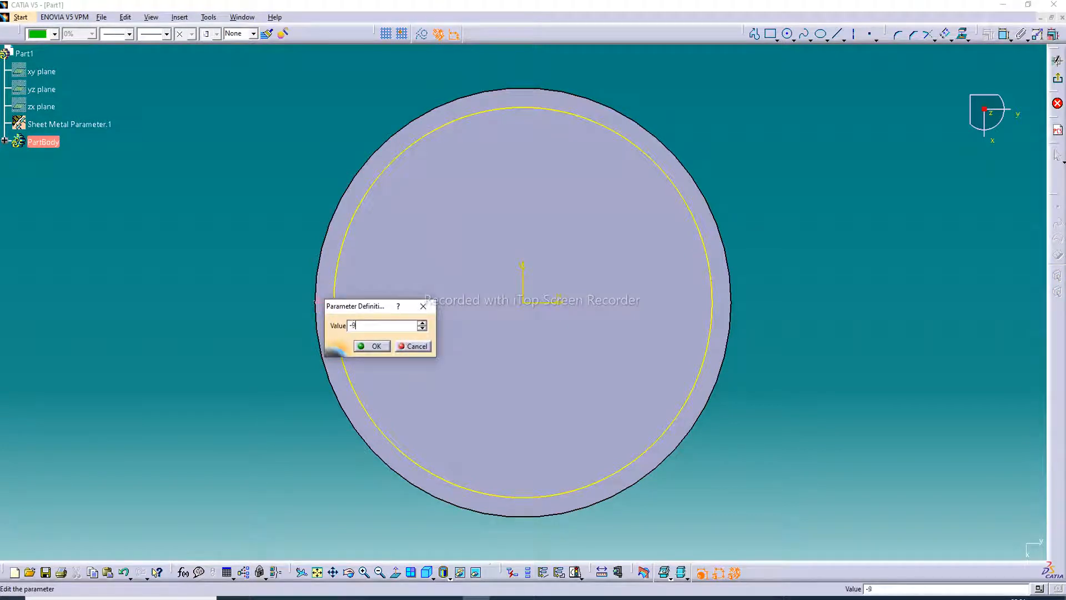
{"action": "key", "text": "Return"}
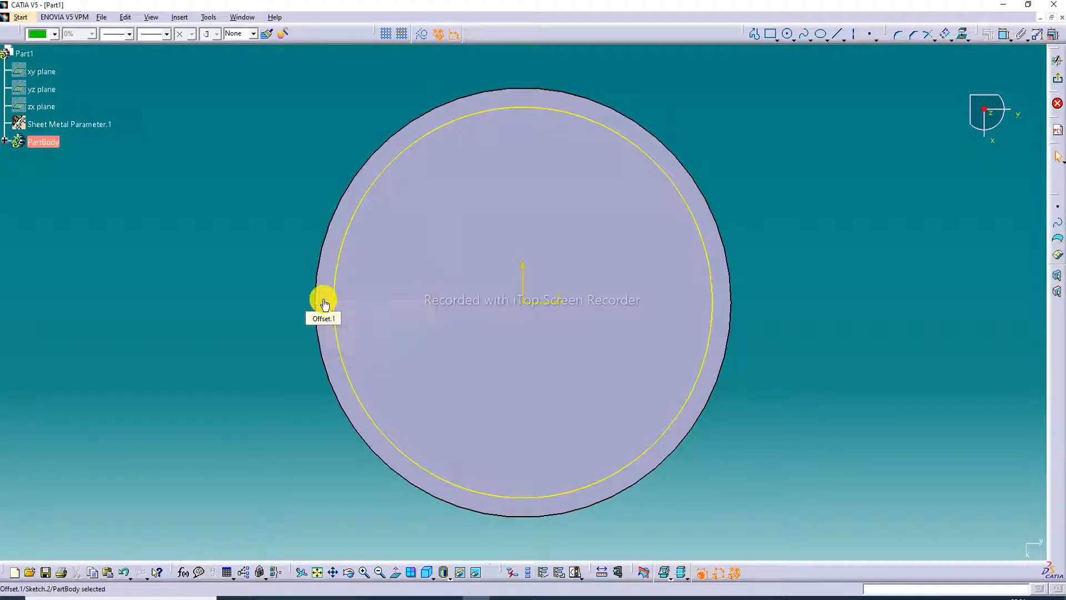
{"action": "left_click", "coordinate": [605, 137]}
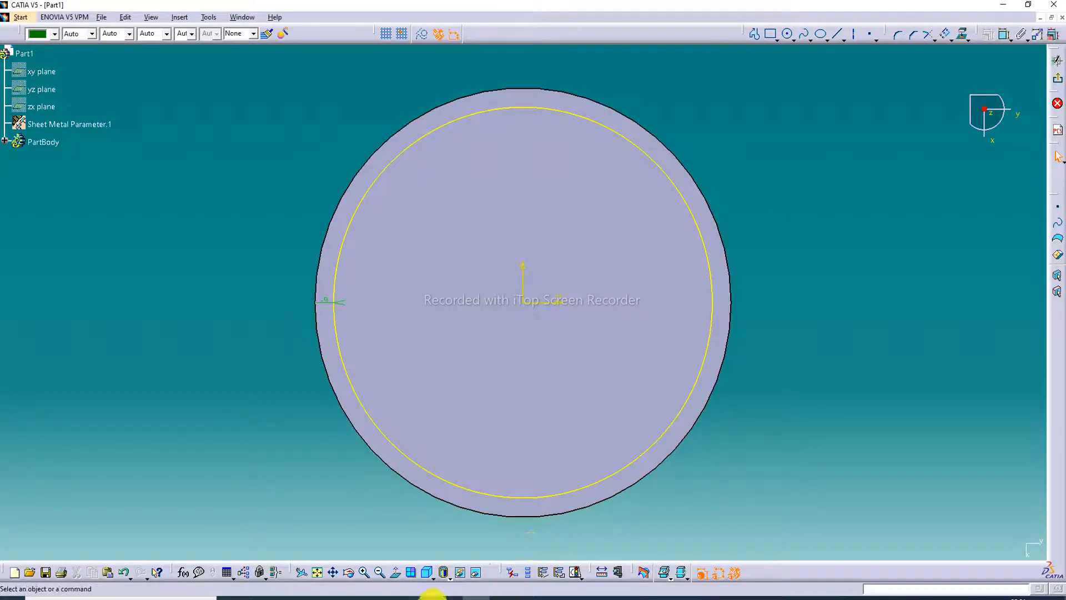
{"action": "left_click", "coordinate": [920, 585]}
- Set the circle's offset dimension to -10 mm and exit the sketch
{"action": "double_click", "coordinate": [327, 303]}
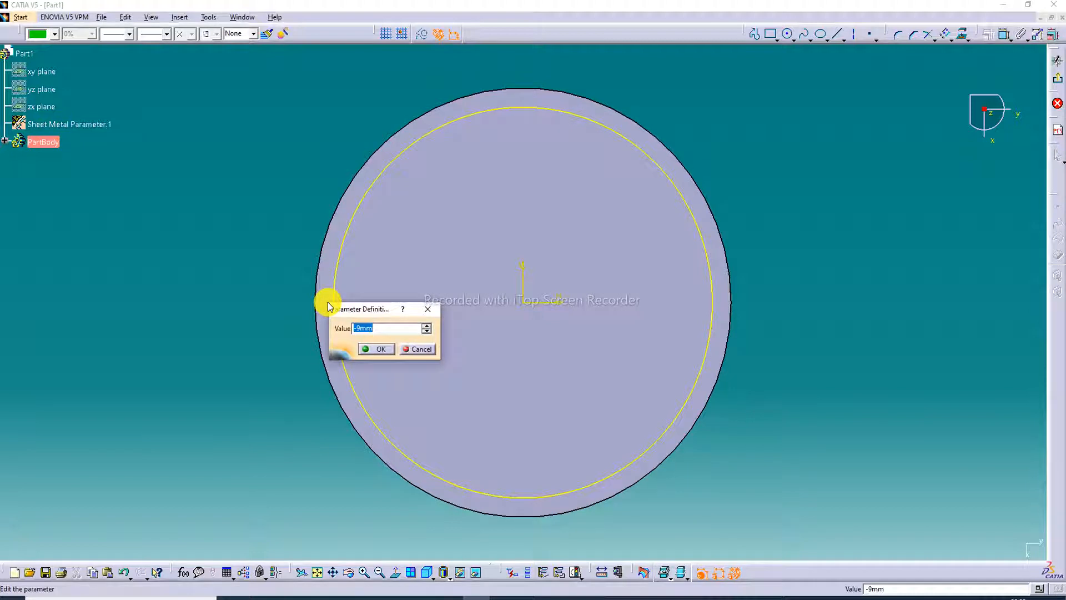
{"action": "type", "text": "-"}
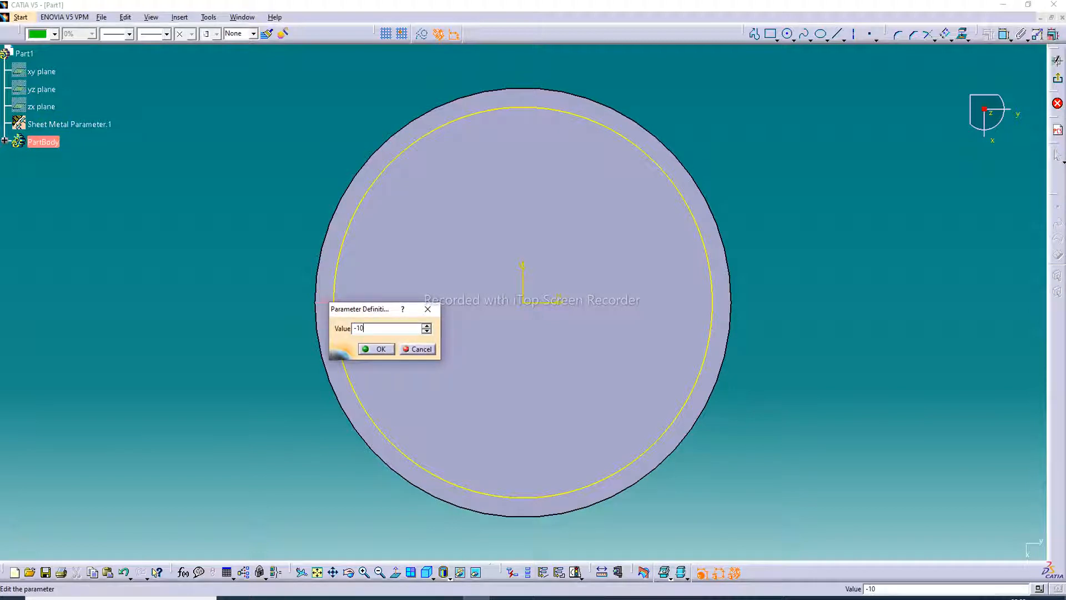
{"action": "type", "text": "10"}
{"action": "key", "text": "Return"}
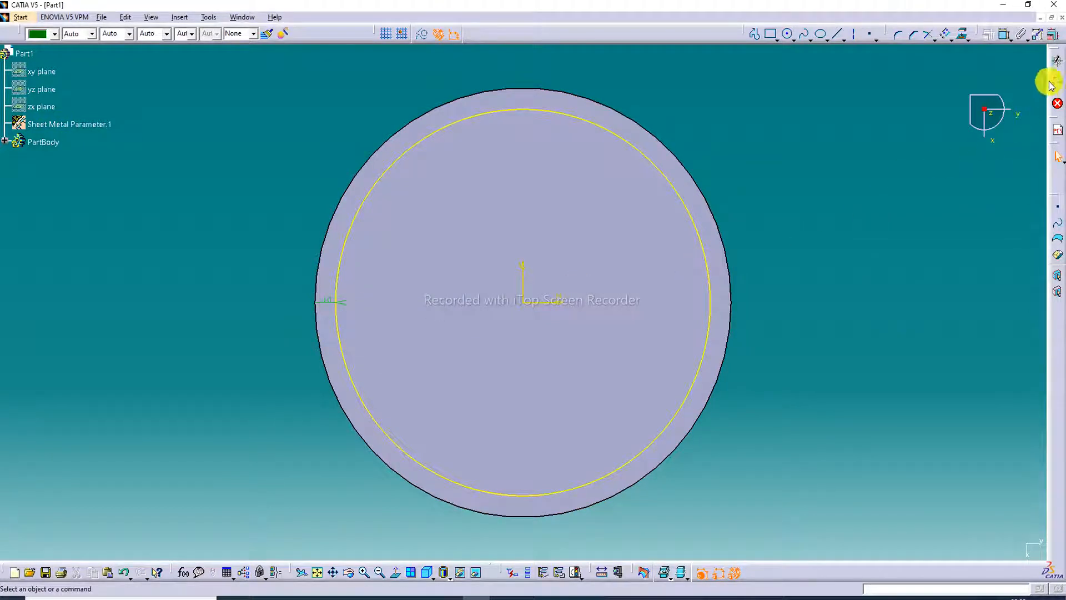
{"action": "left_click", "coordinate": [1059, 81]}
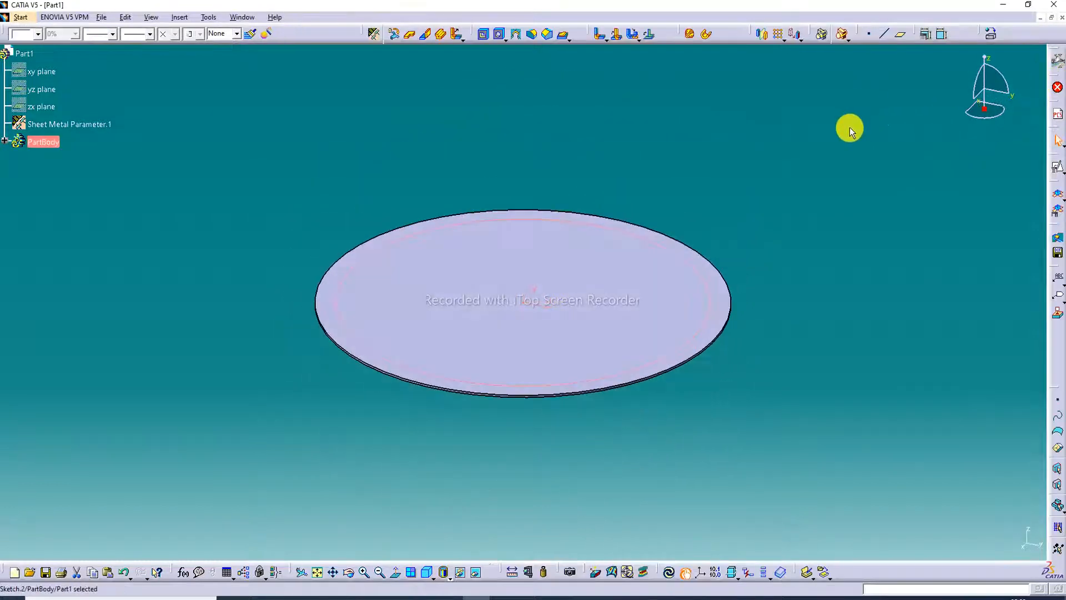
- Start a Surface Stamp with the offset circle sketch as its profile and set the height H to 100 mm
{"action": "left_click", "coordinate": [568, 40]}
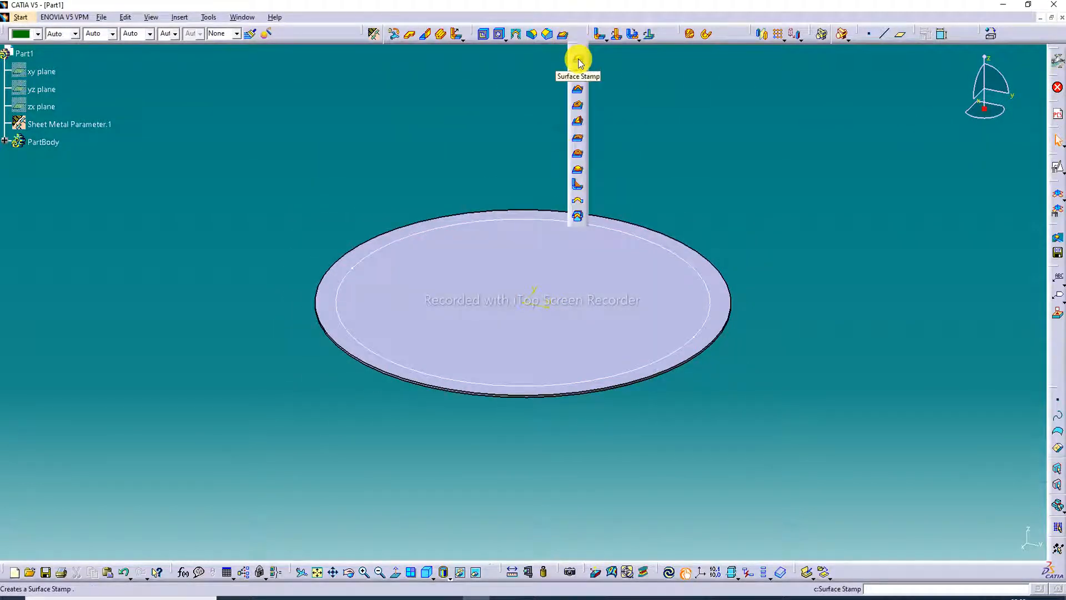
{"action": "left_click", "coordinate": [578, 61]}
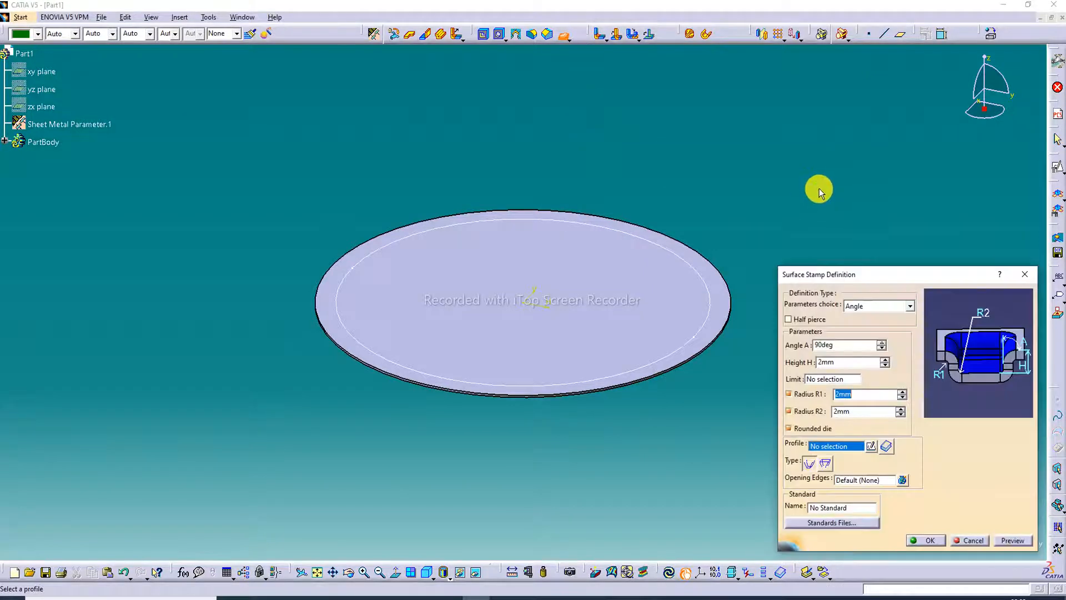
{"action": "left_click", "coordinate": [706, 279]}
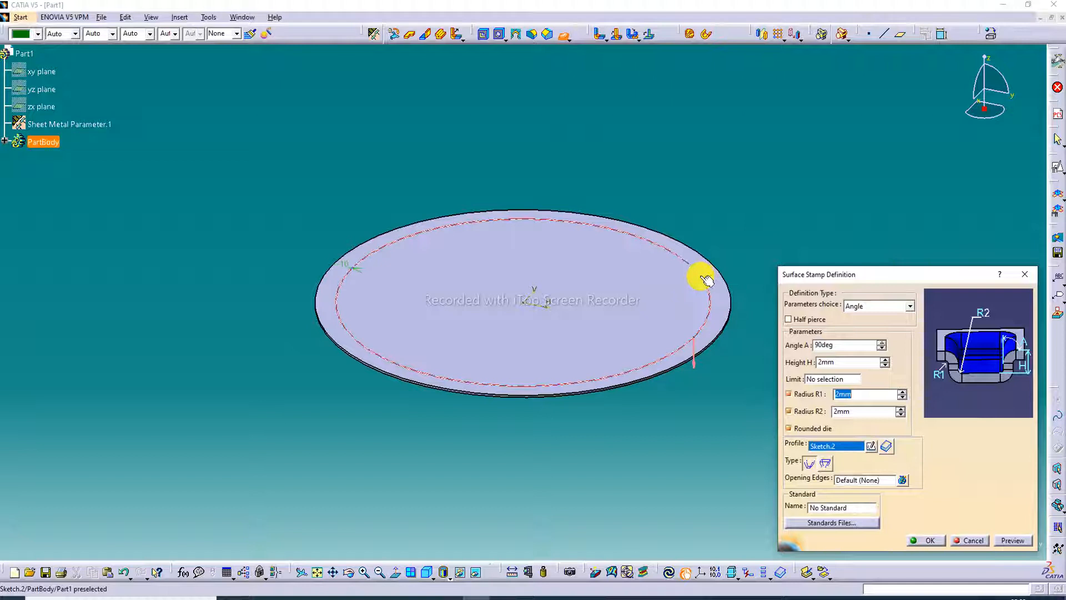
{"action": "left_click", "coordinate": [837, 362]}
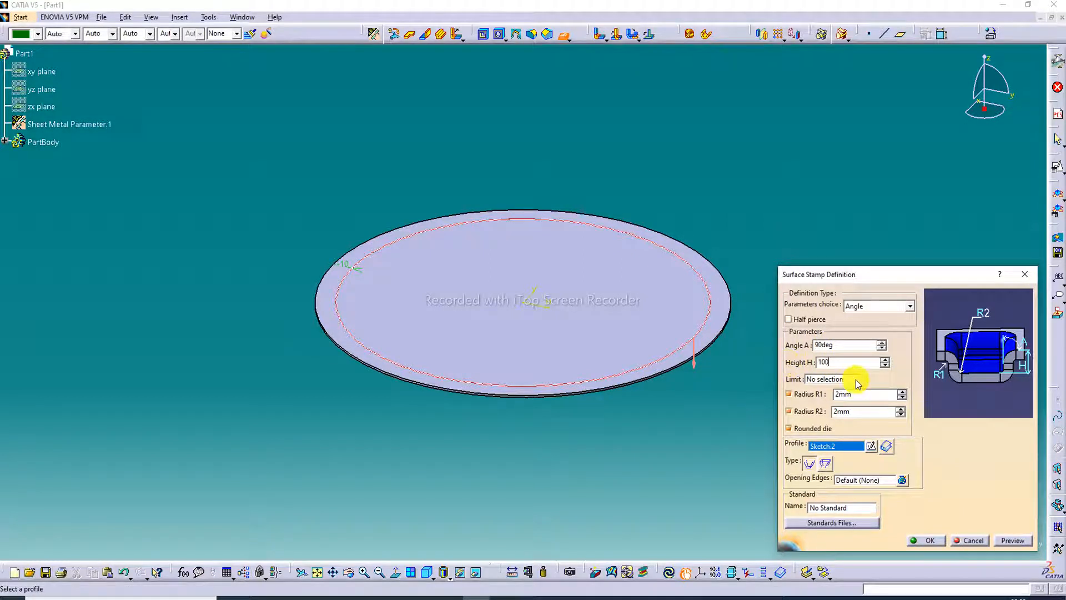
{"action": "type", "text": "100"}
{"action": "key", "text": "Return"}
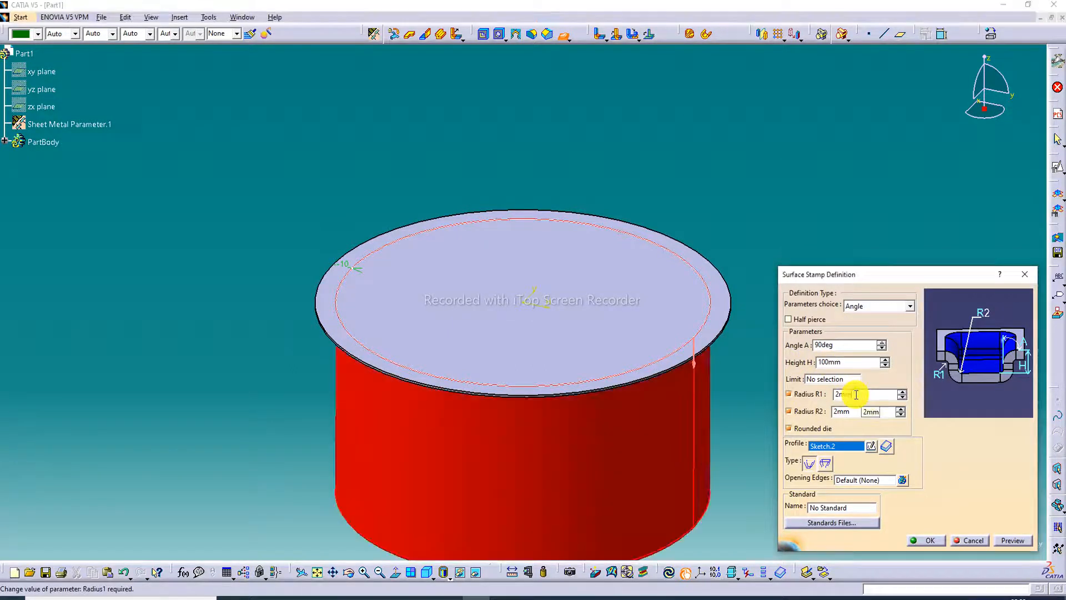
- Set the surface stamp's radius R1 to 6 mm and radius R2 to 14 mm, and preview the pot
{"action": "middle_click_drag", "start_coordinate": [653, 402], "coordinate": [638, 330]}
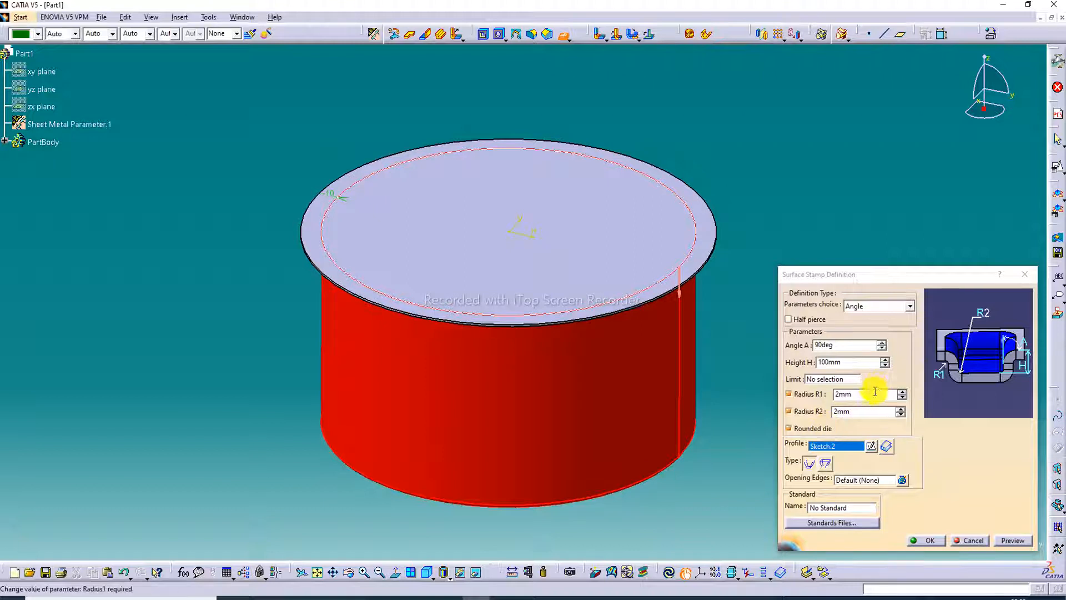
{"action": "left_click_drag", "start_coordinate": [855, 394], "coordinate": [821, 392]}
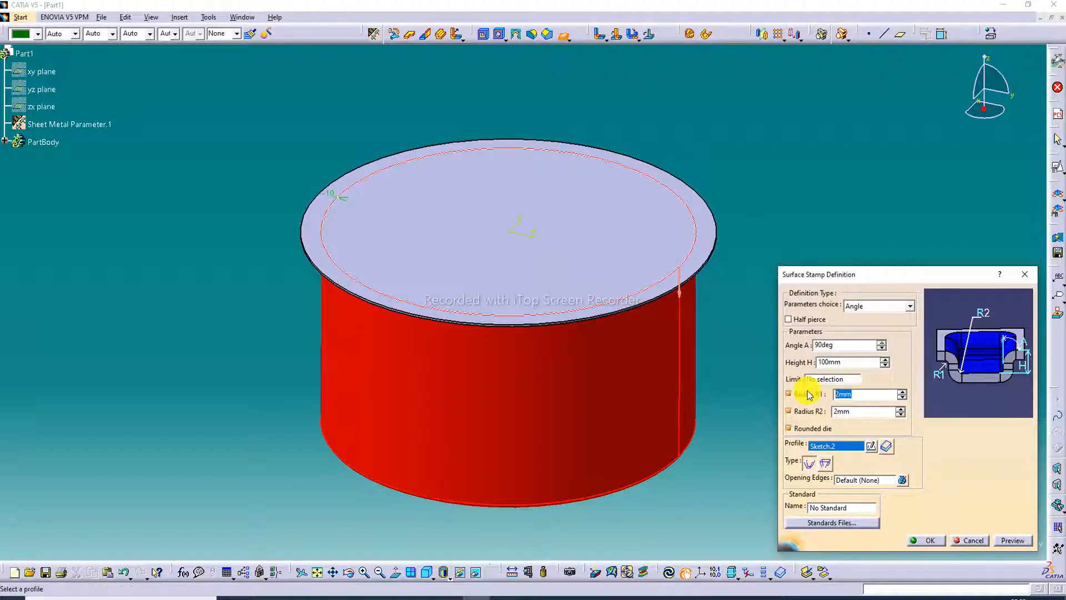
{"action": "left_click", "coordinate": [858, 415]}
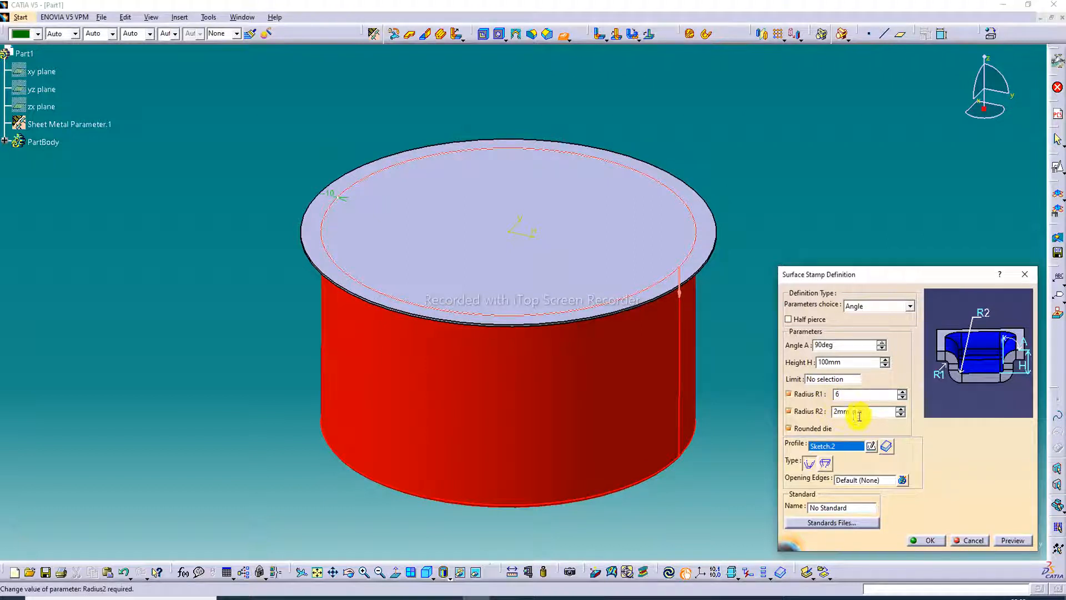
{"action": "left_click_drag", "start_coordinate": [858, 412], "coordinate": [810, 416]}
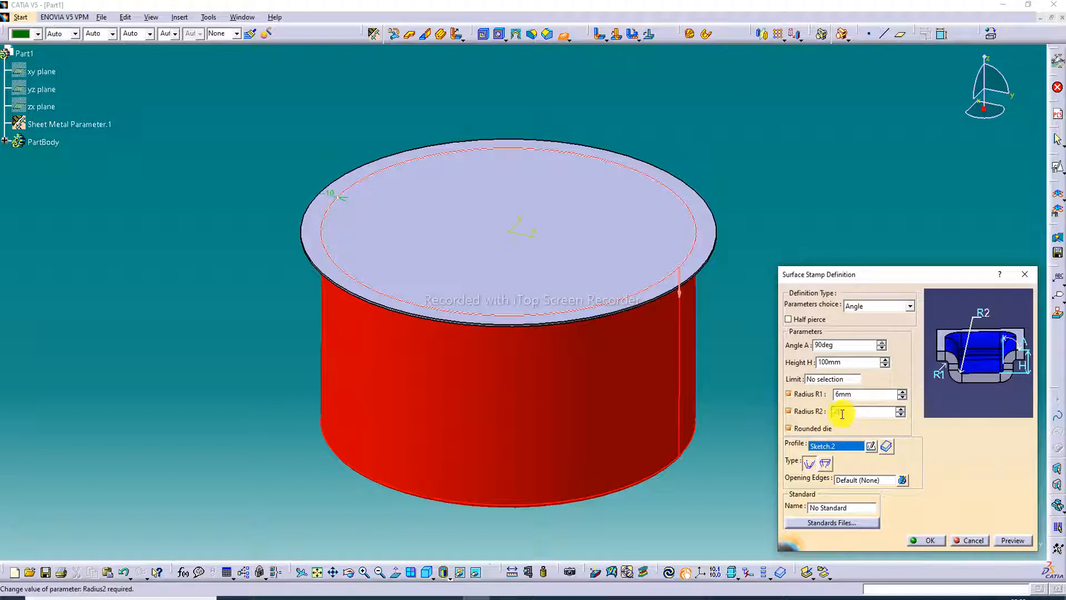
{"action": "left_click_drag", "start_coordinate": [842, 414], "coordinate": [821, 418]}
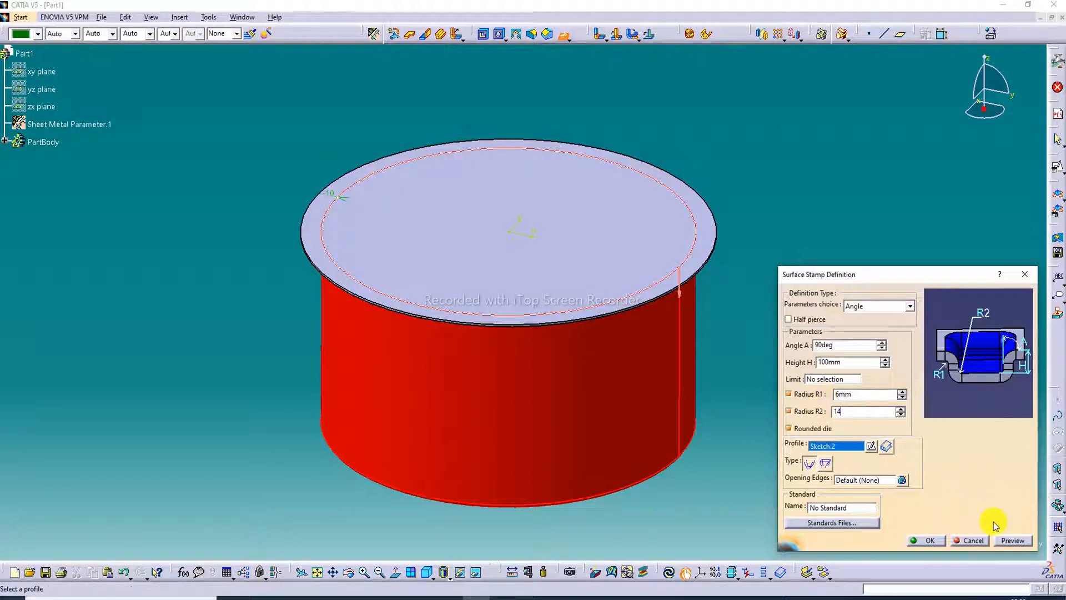
{"action": "left_click", "coordinate": [1019, 541]}
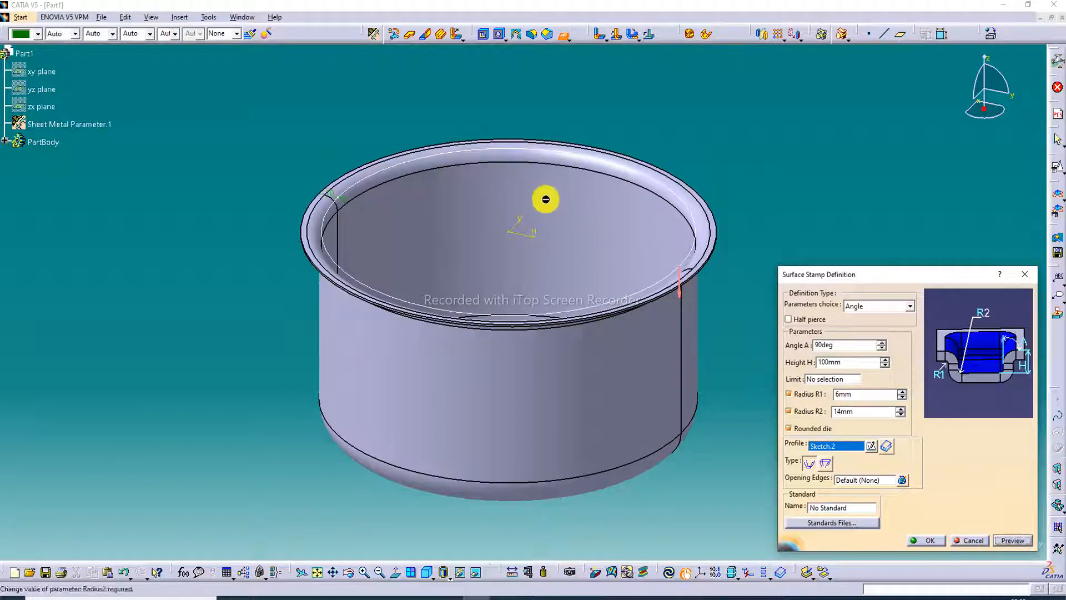
- Inspect the pot's interior, set the stamp's radius R2 to 12 mm and preview the result
{"action": "middle_click_drag", "start_coordinate": [537, 212], "coordinate": [587, 299]}
{"action": "left_click_drag", "start_coordinate": [863, 413], "coordinate": [810, 413]}
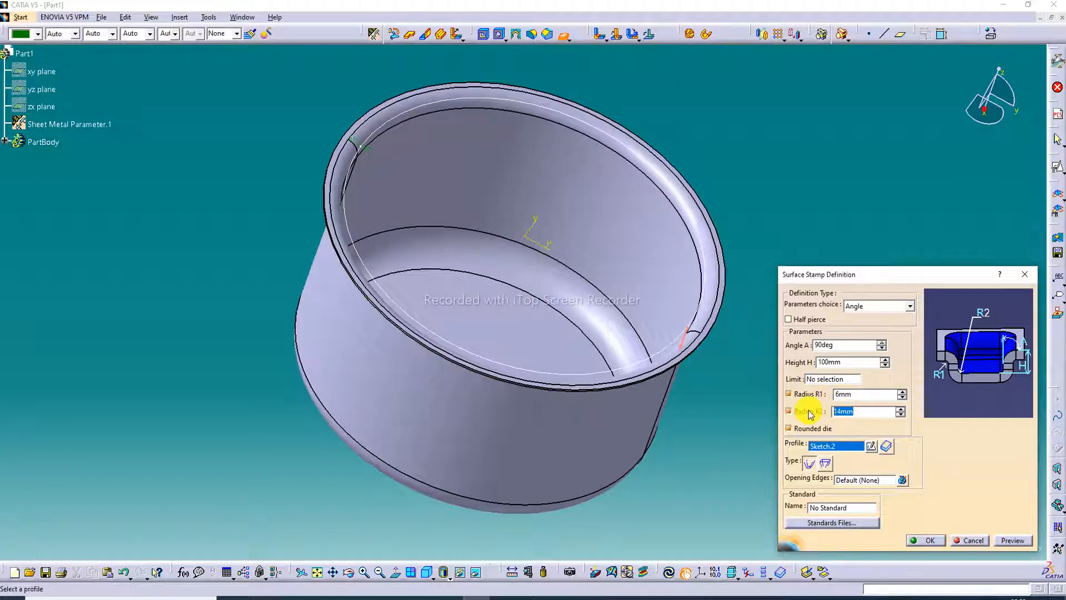
{"action": "left_click", "coordinate": [1008, 543]}
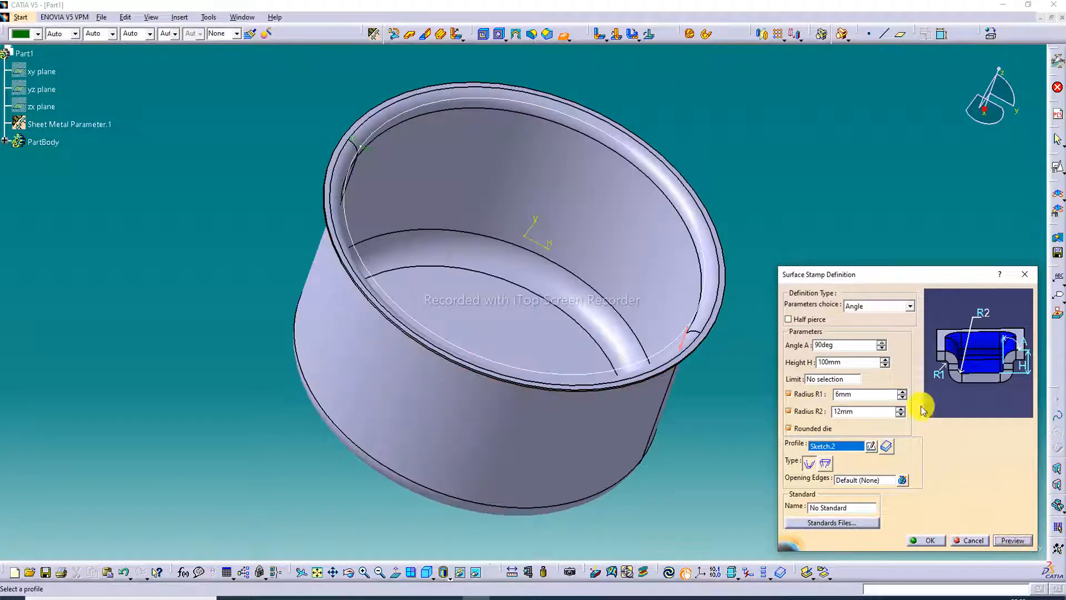
- Set the surface stamp's height H to 120 mm, preview it and view the pot from several angles
{"action": "left_click_drag", "start_coordinate": [848, 365], "coordinate": [812, 362]}
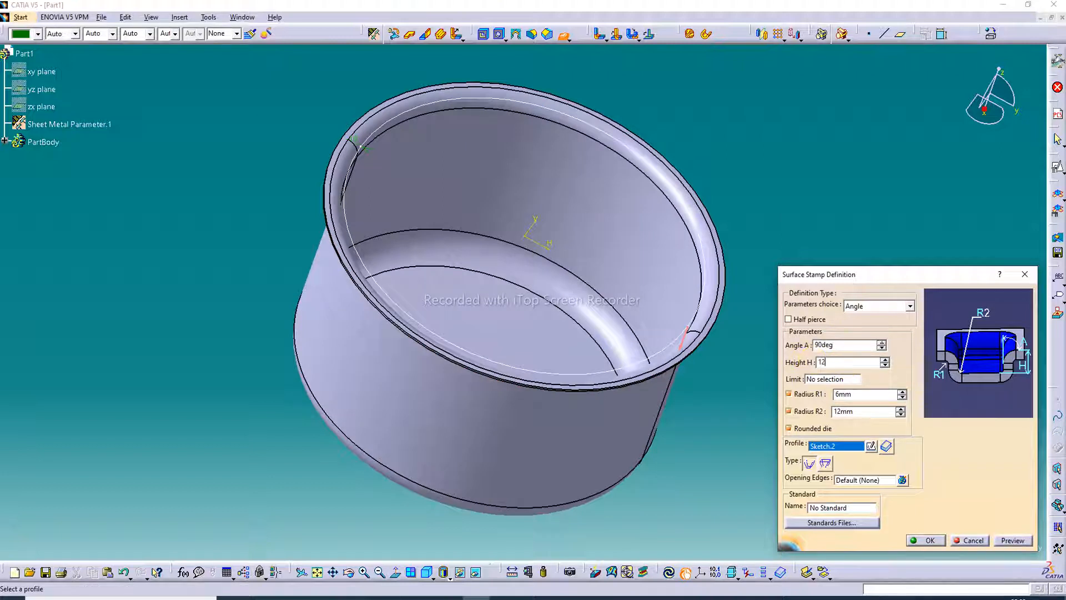
{"action": "left_click", "coordinate": [1016, 542]}
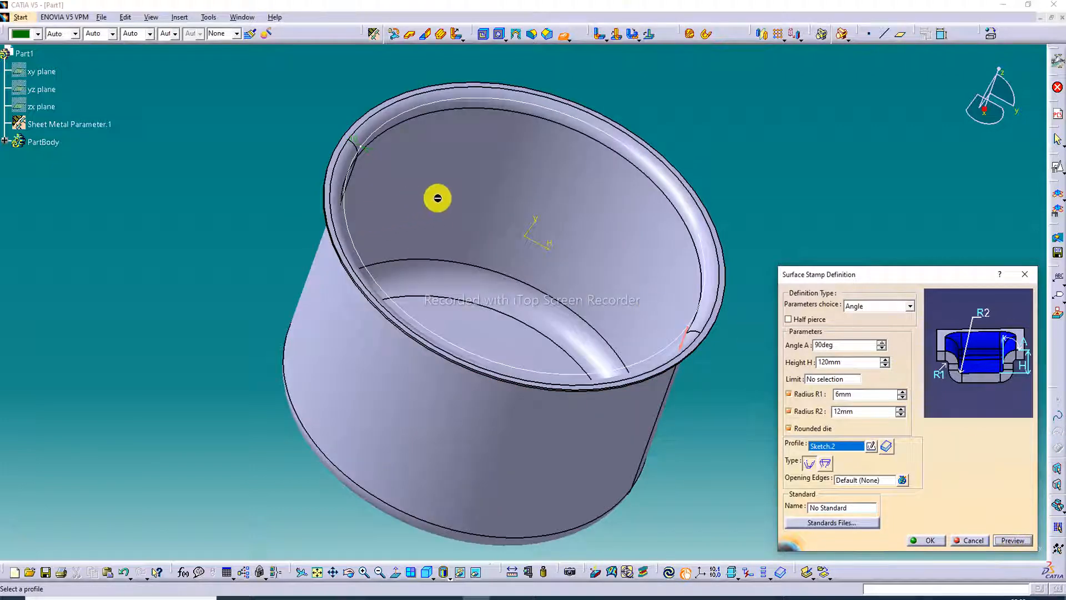
{"action": "middle_click_drag", "start_coordinate": [435, 200], "coordinate": [494, 119]}
{"action": "middle_click_drag", "start_coordinate": [578, 255], "coordinate": [488, 112]}
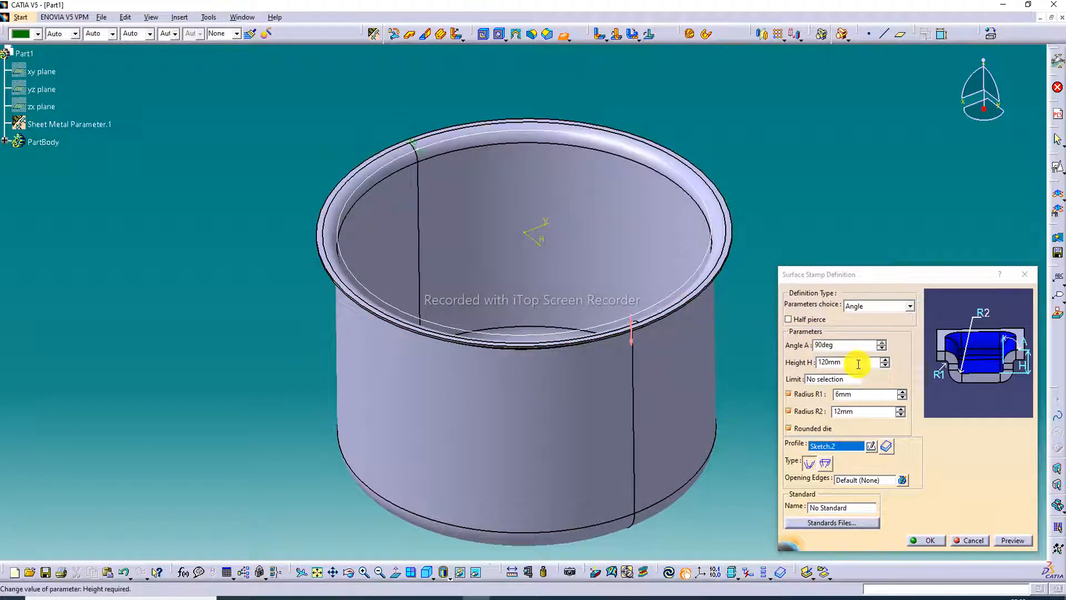
- Set the surface stamp's height H to 110 mm and preview the pot
{"action": "double_click", "coordinate": [834, 362]}
{"action": "type", "text": "11"}
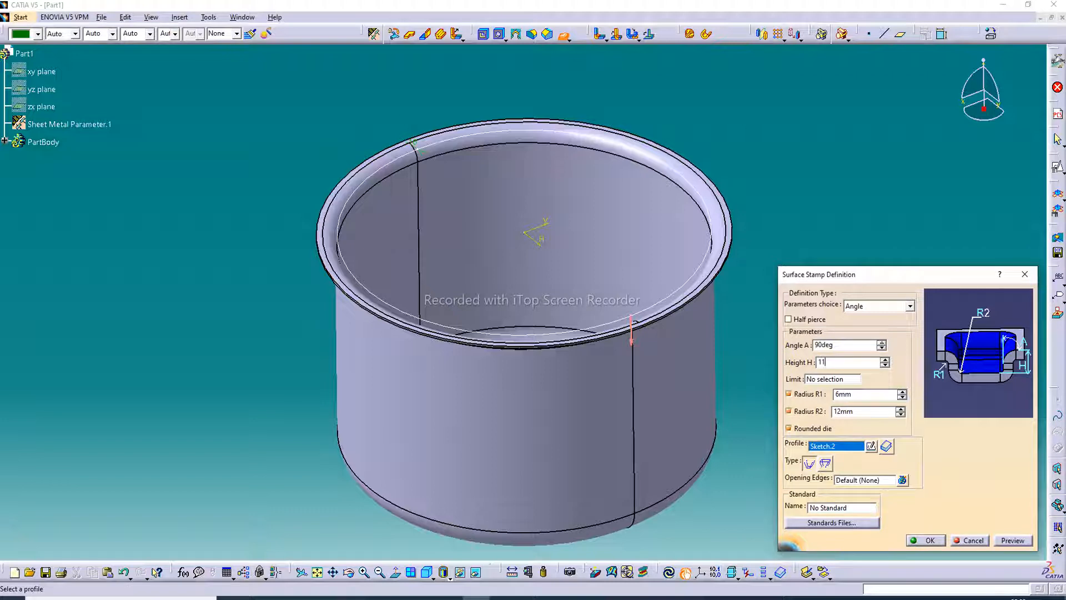
{"action": "type", "text": "0"}
{"action": "key", "text": "Return"}
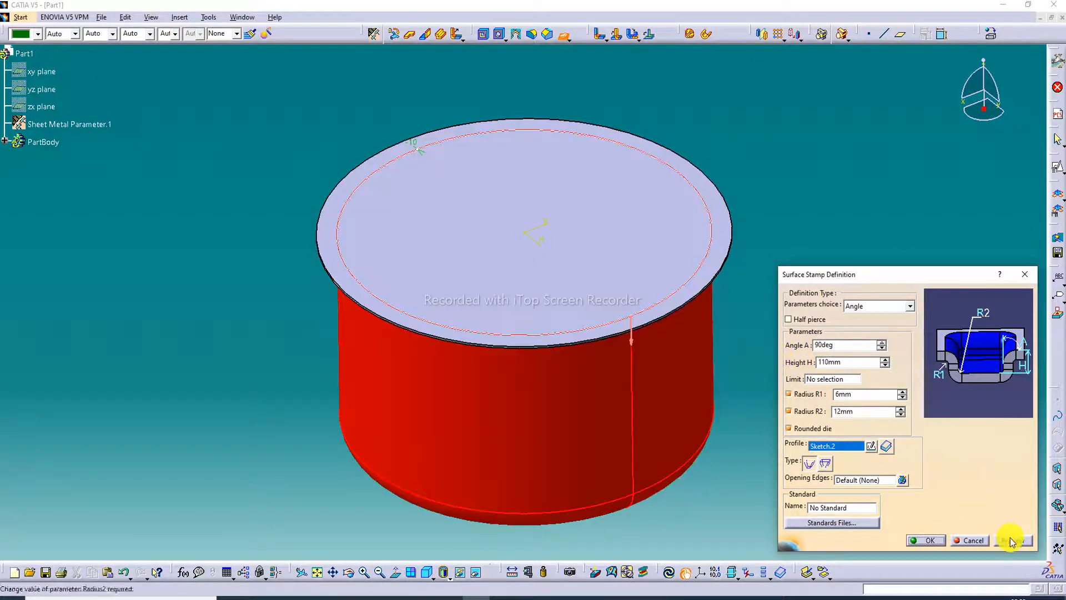
{"action": "left_click", "coordinate": [1010, 541]}
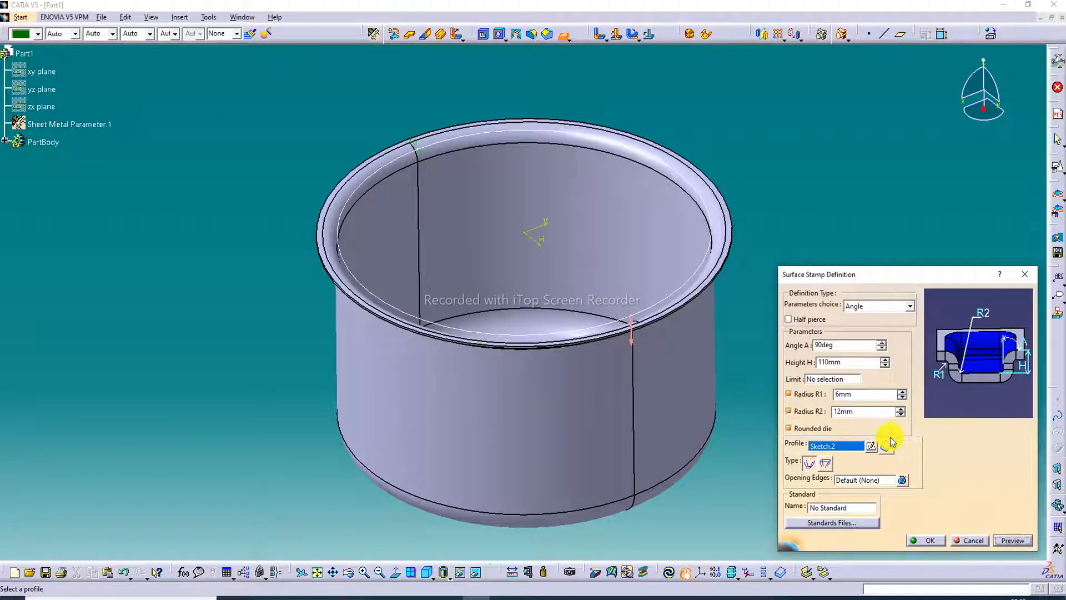
- Edit the pot's surface stamp to a height H of 120 mm and radius R2 of 13 mm, preview it and accept it
{"action": "left_click", "coordinate": [936, 540]}
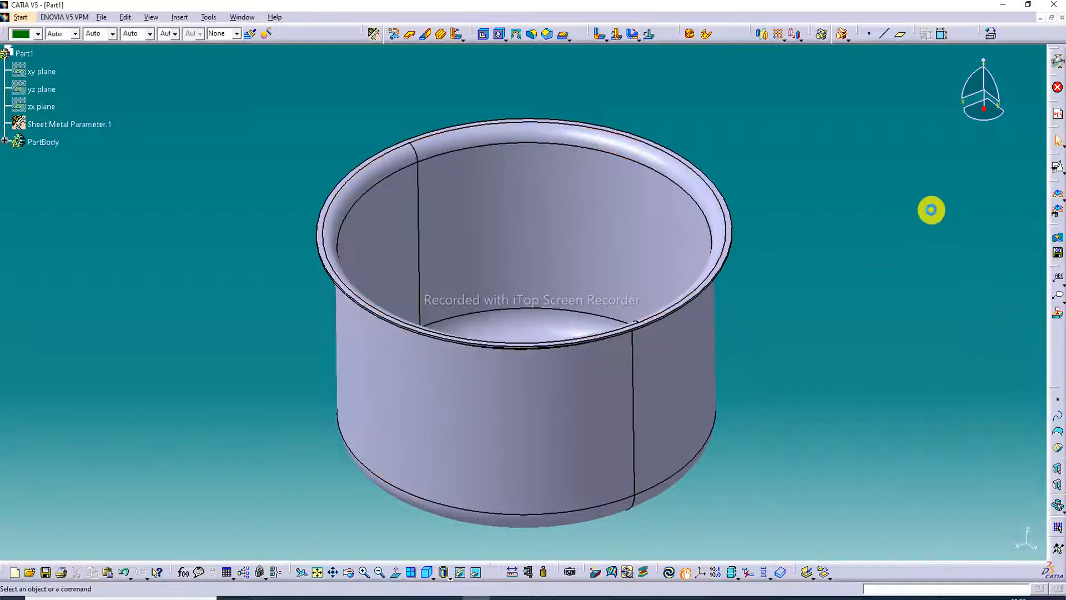
{"action": "middle_click_drag", "start_coordinate": [519, 271], "coordinate": [550, 298]}
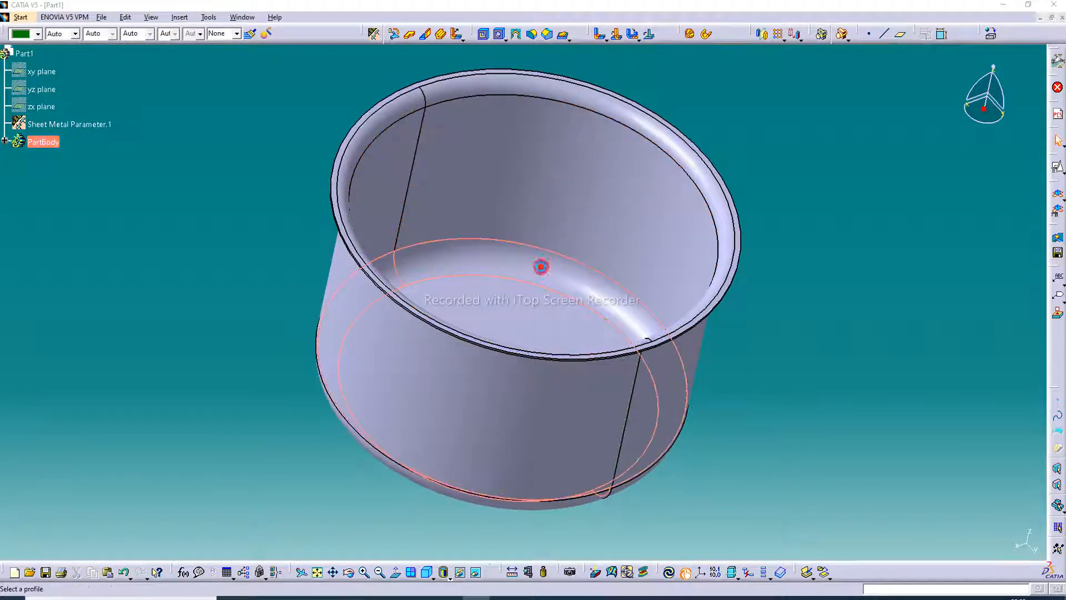
{"action": "double_click", "coordinate": [541, 267]}
{"action": "left_click_drag", "start_coordinate": [848, 363], "coordinate": [809, 364]}
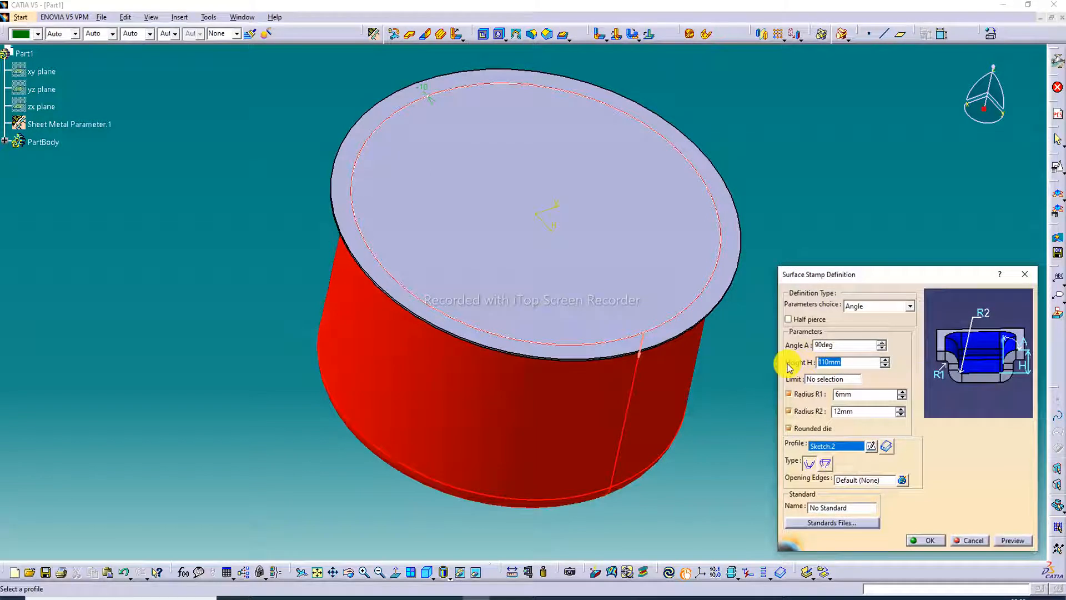
{"action": "type", "text": "11"}
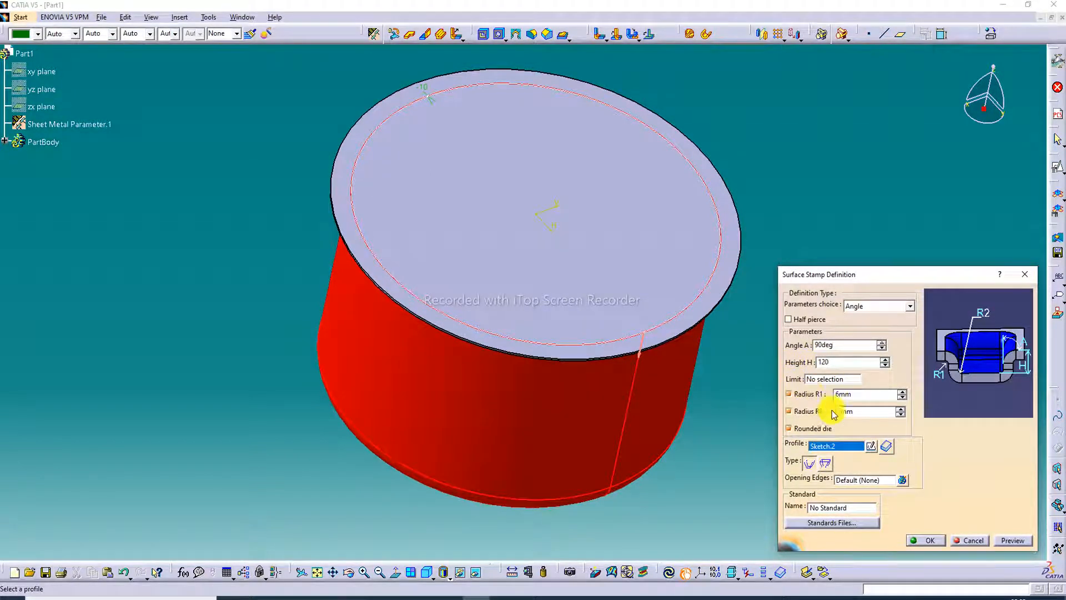
{"action": "left_click", "coordinate": [856, 412]}
{"action": "left_click_drag", "start_coordinate": [856, 413], "coordinate": [815, 413]}
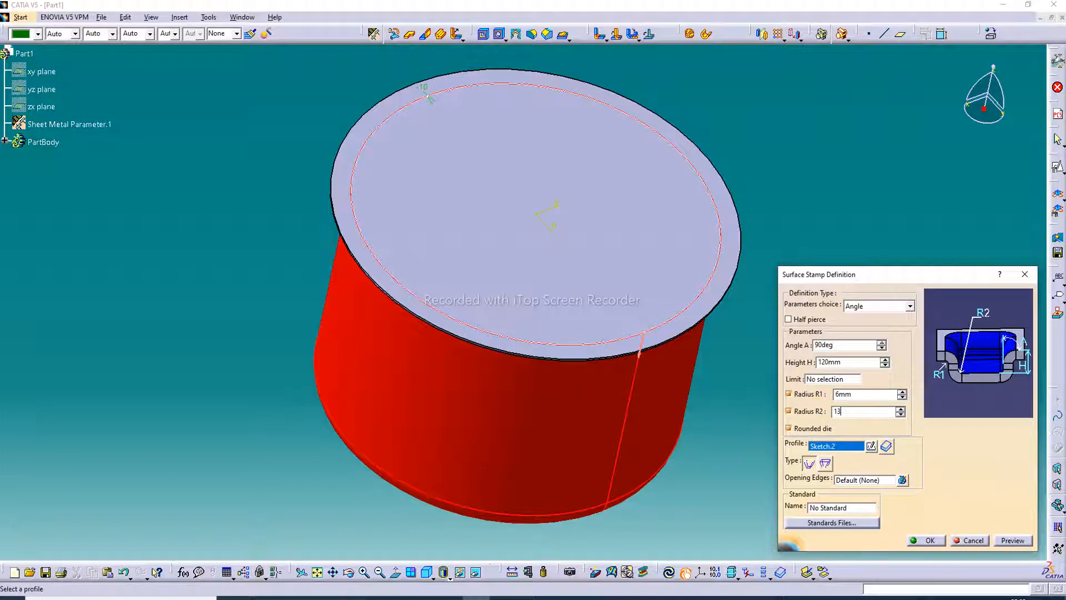
{"action": "left_click", "coordinate": [1012, 540]}
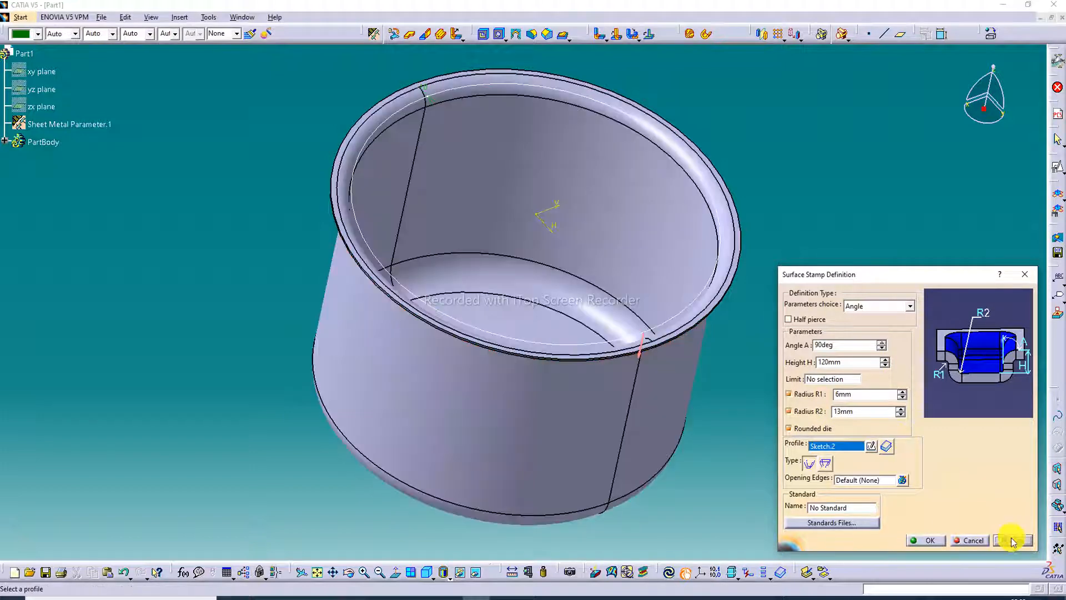
{"action": "left_click", "coordinate": [927, 540]}
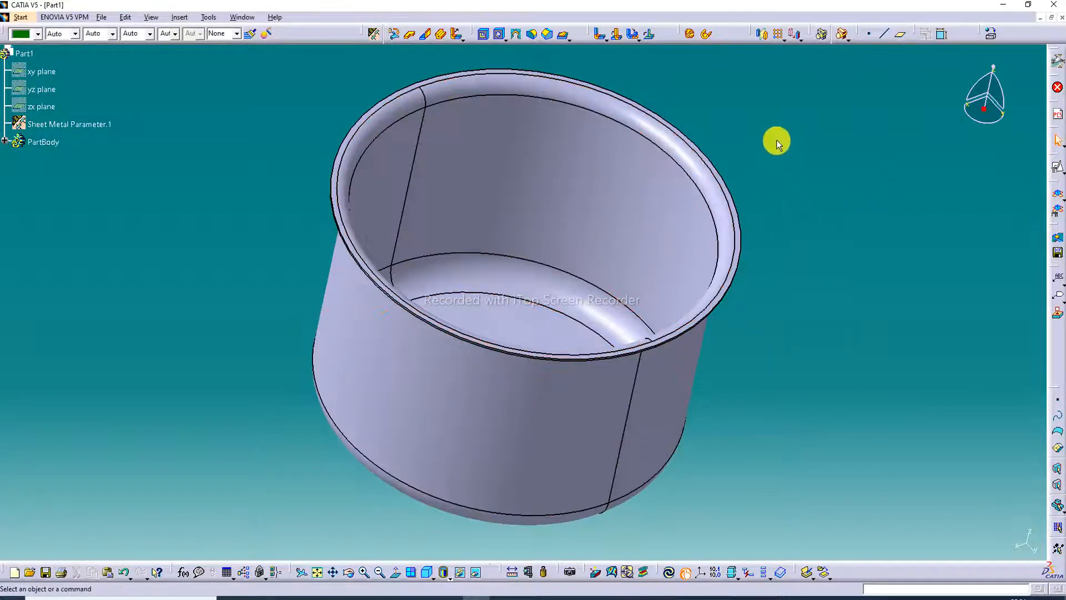
- Switch the pot's display to shading with edges but without smooth edges
{"action": "middle_click_drag", "start_coordinate": [672, 167], "coordinate": [647, 209]}
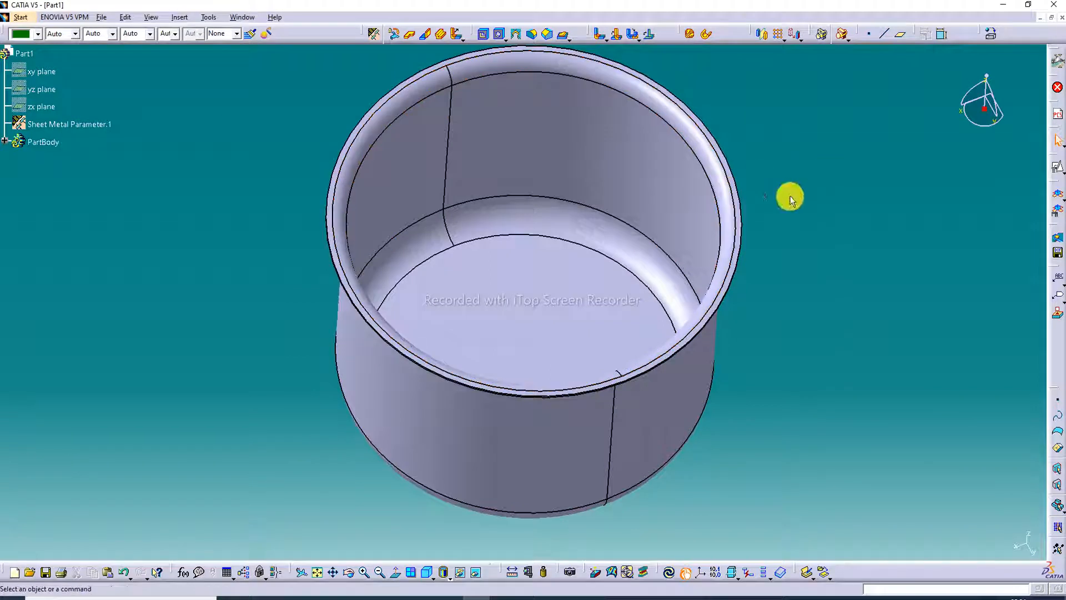
{"action": "left_click", "coordinate": [447, 575]}
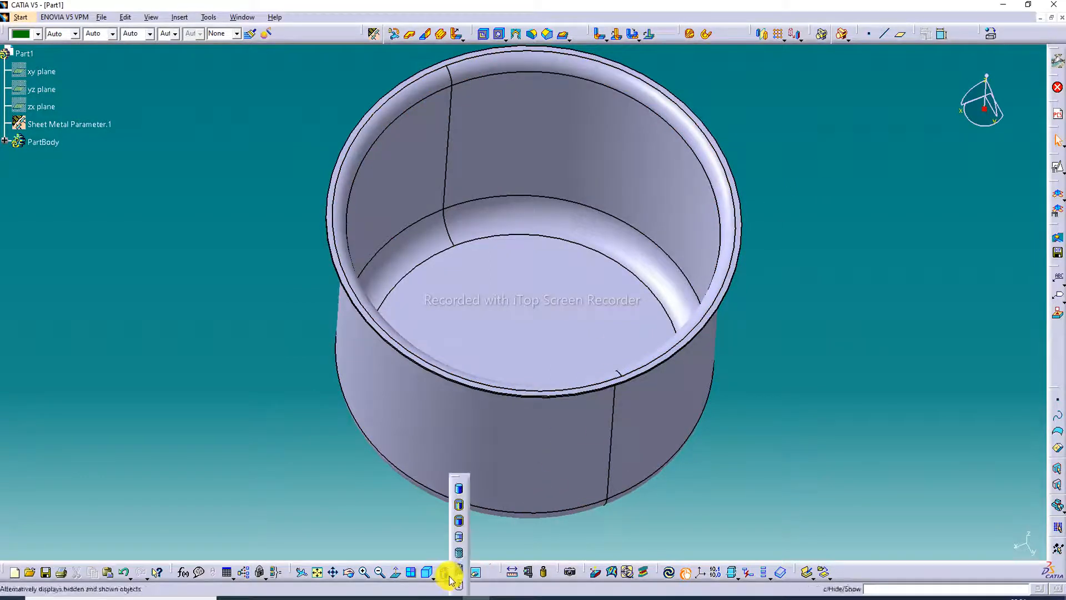
{"action": "left_click", "coordinate": [459, 520]}
{"action": "mouse_move", "coordinate": [591, 353]}
{"action": "middle_mouse_down"}
{"action": "mouse_move", "coordinate": [650, 298]}
{"action": "mouse_move", "coordinate": [607, 243]}
{"action": "mouse_move", "coordinate": [645, 81]}
{"action": "mouse_move", "coordinate": [645, 98]}
{"action": "middle_mouse_up"}
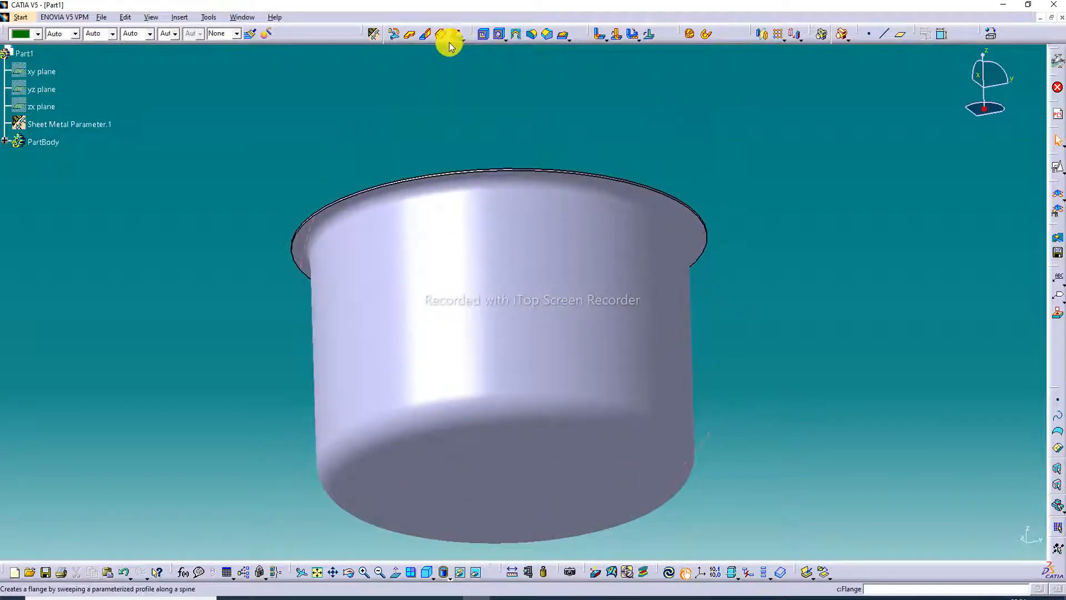
- Roll the pot's outer rim edge with a Tear Drop of 2 mm length and 2 mm radius
{"action": "left_click", "coordinate": [463, 37]}
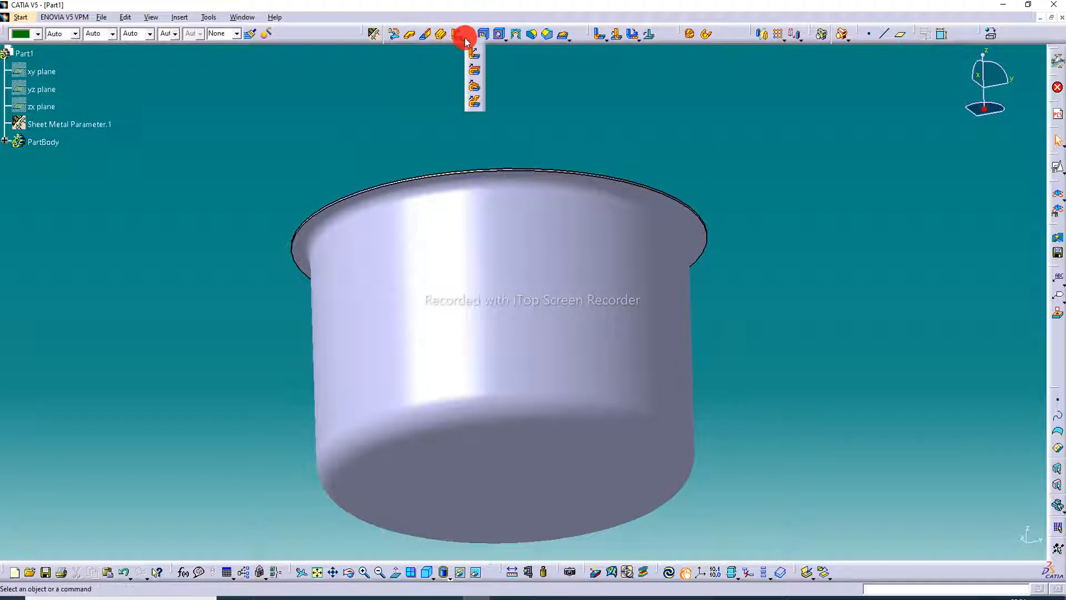
{"action": "left_click", "coordinate": [473, 89]}
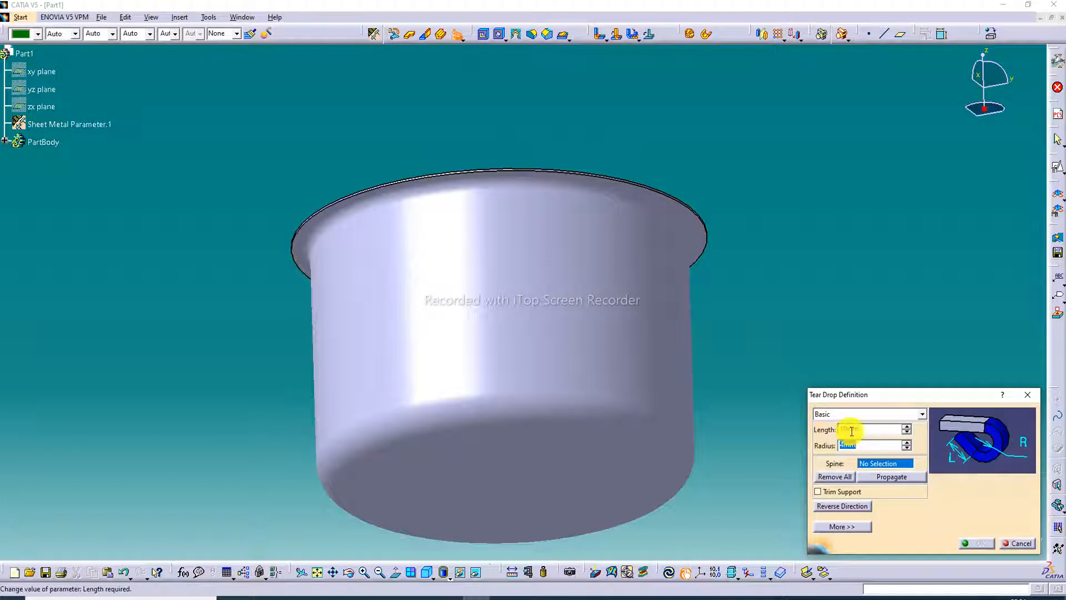
{"action": "double_click", "coordinate": [852, 431]}
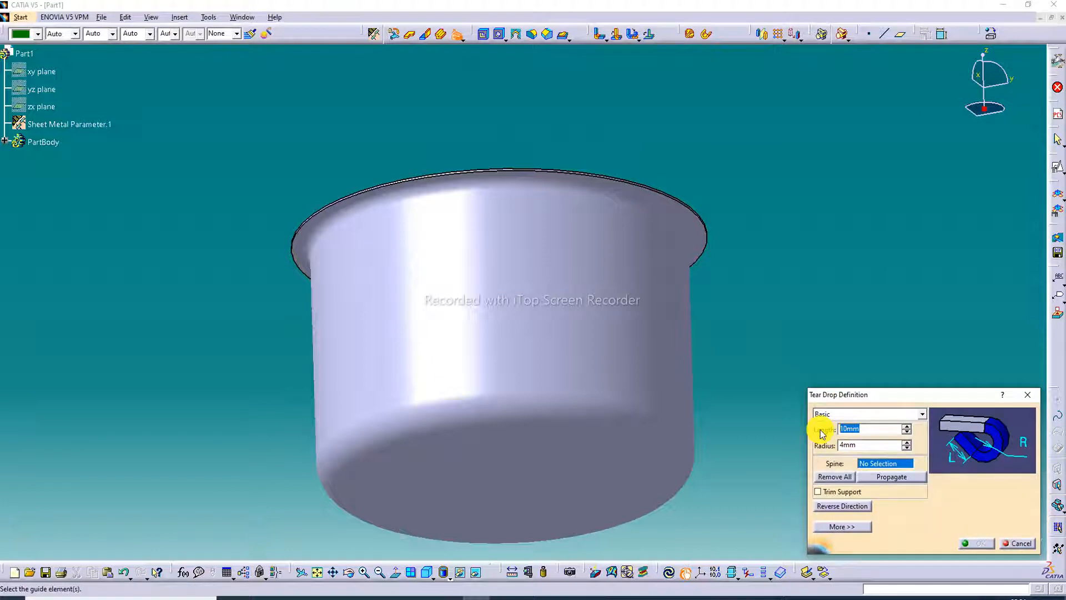
{"action": "left_click", "coordinate": [859, 443]}
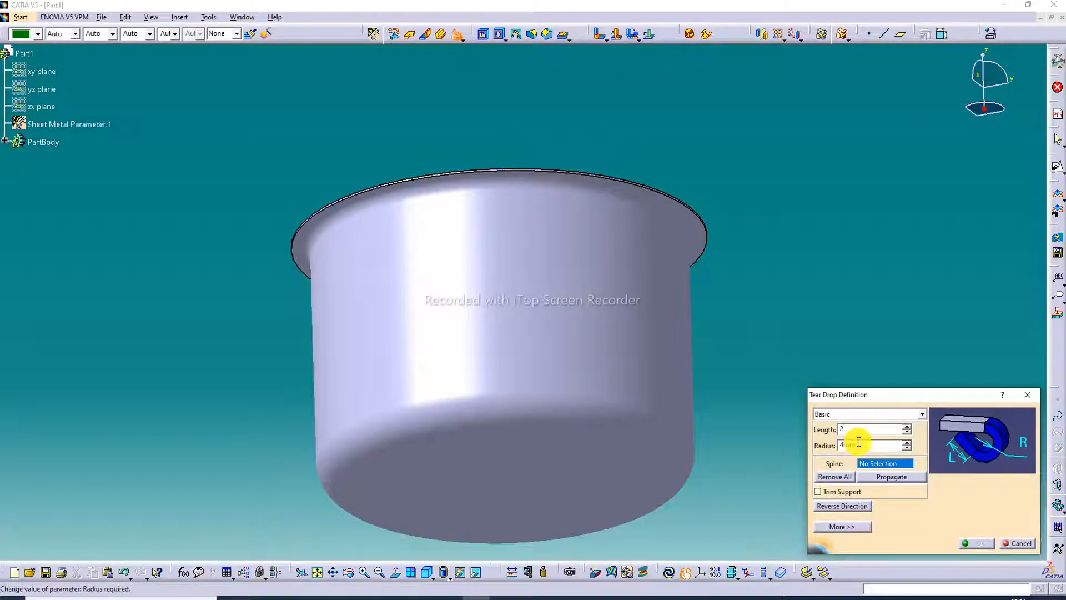
{"action": "left_click_drag", "start_coordinate": [862, 445], "coordinate": [825, 446]}
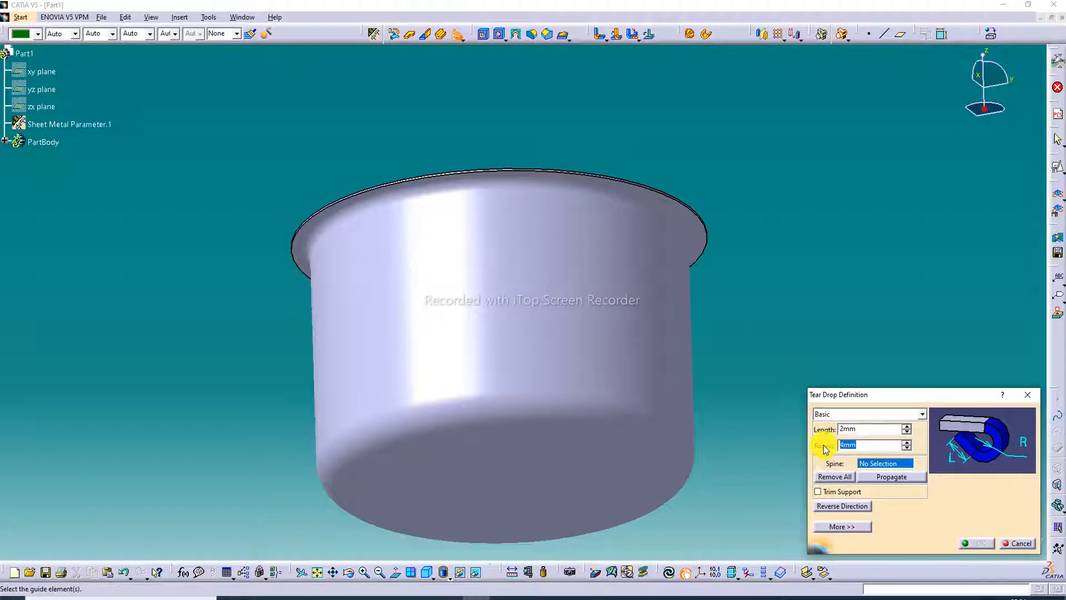
{"action": "type", "text": "2"}
{"action": "middle_click_drag", "start_coordinate": [615, 126], "coordinate": [625, 394]}
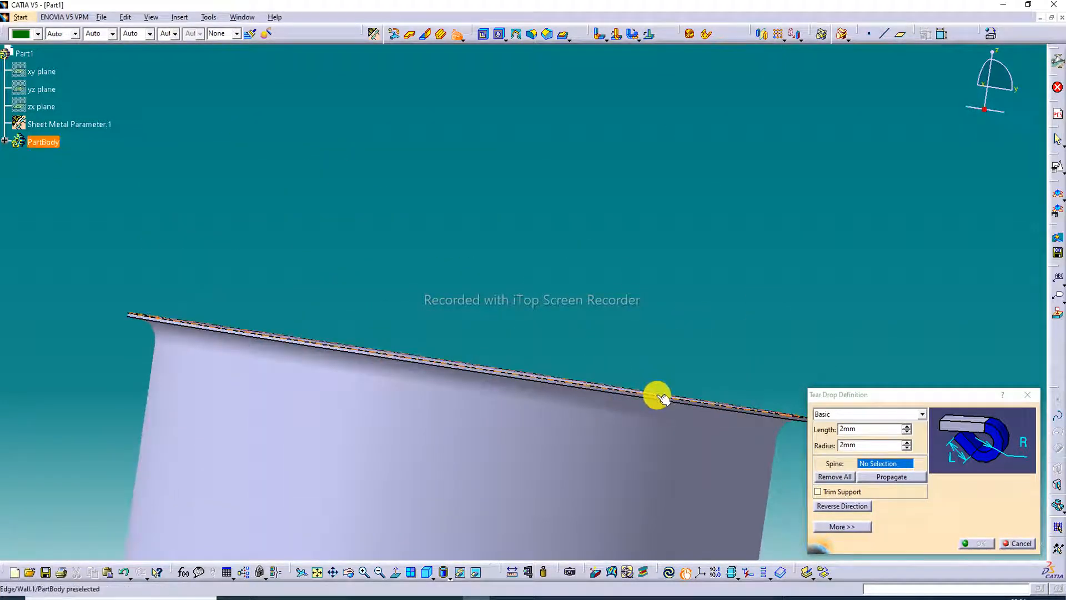
{"action": "middle_click_drag", "start_coordinate": [596, 376], "coordinate": [591, 339]}
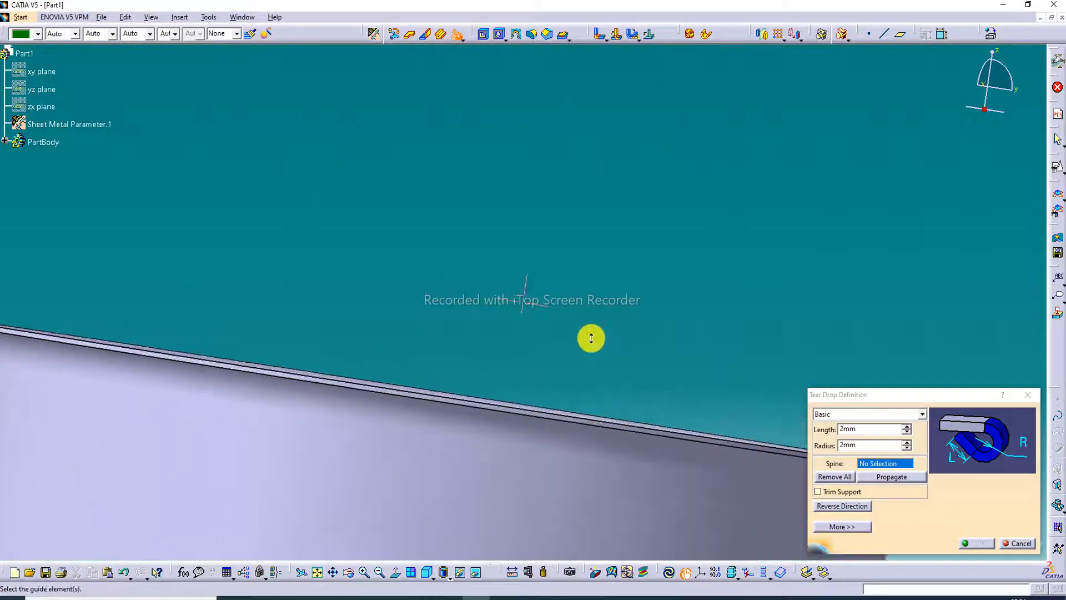
{"action": "left_click", "coordinate": [589, 424]}
{"action": "middle_click_drag", "start_coordinate": [589, 424], "coordinate": [790, 310]}
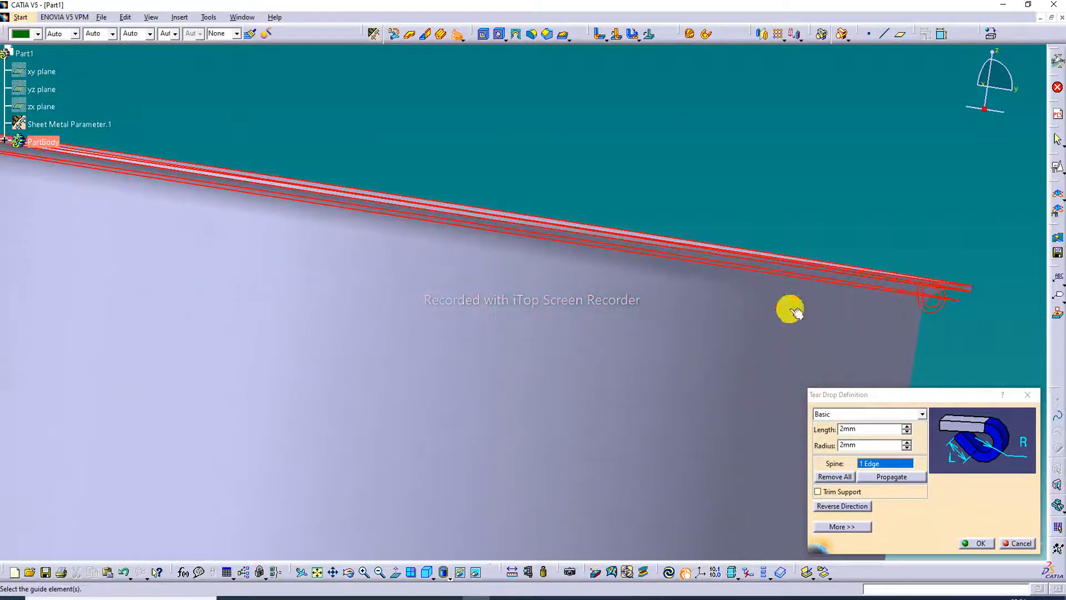
{"action": "left_click", "coordinate": [981, 543]}
- Switch the pot's display to shading with material
{"action": "middle_click_drag", "start_coordinate": [685, 134], "coordinate": [678, 233]}
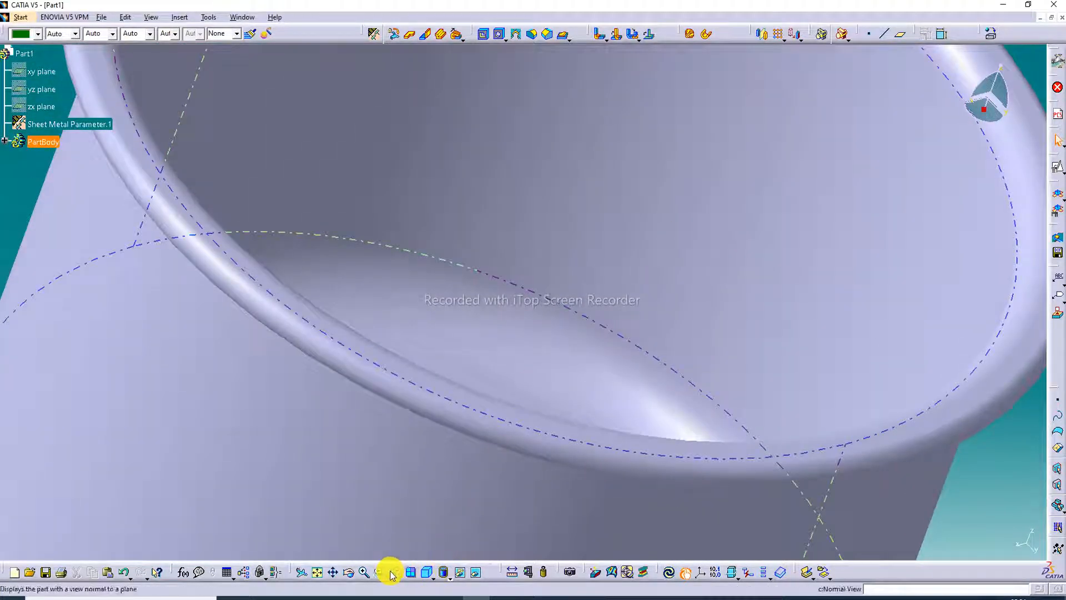
{"action": "left_click", "coordinate": [317, 572]}
{"action": "left_click", "coordinate": [332, 572]}
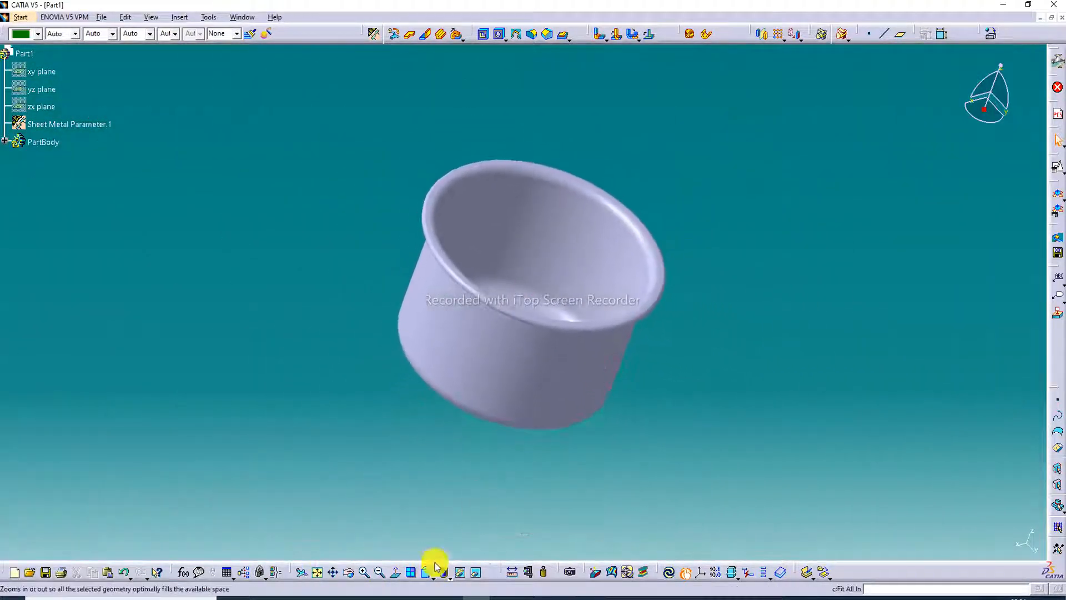
{"action": "left_click", "coordinate": [365, 574]}
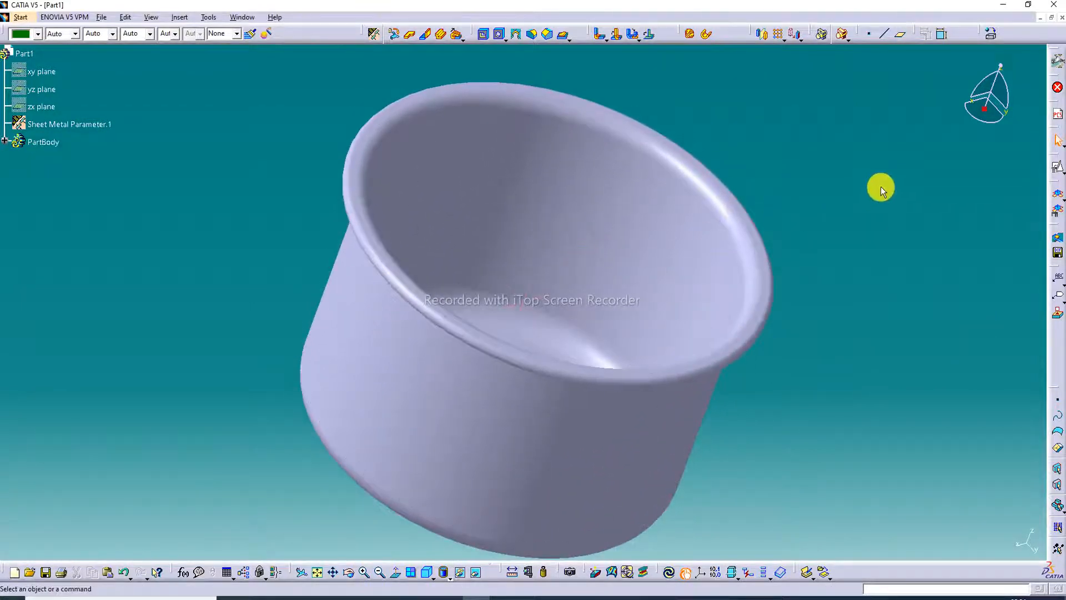
{"action": "left_click", "coordinate": [451, 578]}
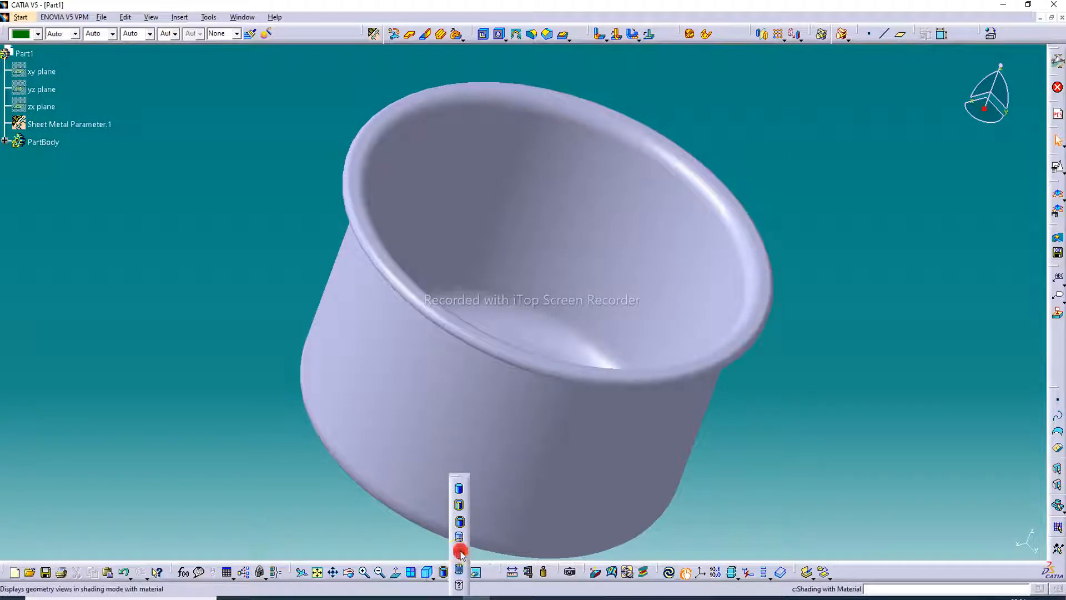
{"action": "left_click", "coordinate": [460, 554]}
- Apply the Steel material from the Metal family of the default material catalog to the pot body
{"action": "left_click", "coordinate": [991, 34]}
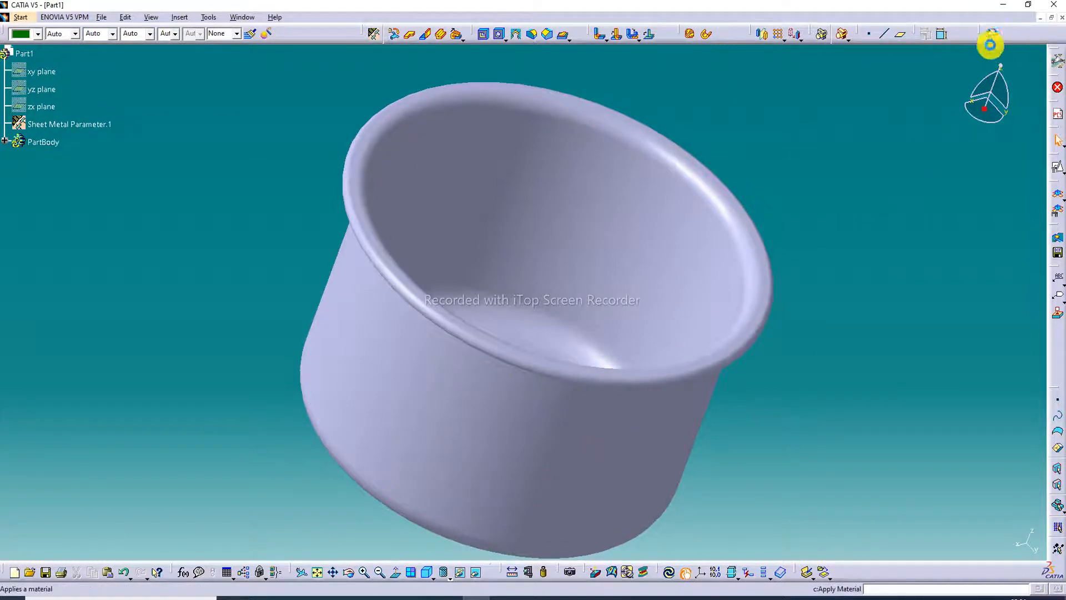
{"action": "left_click", "coordinate": [776, 253]}
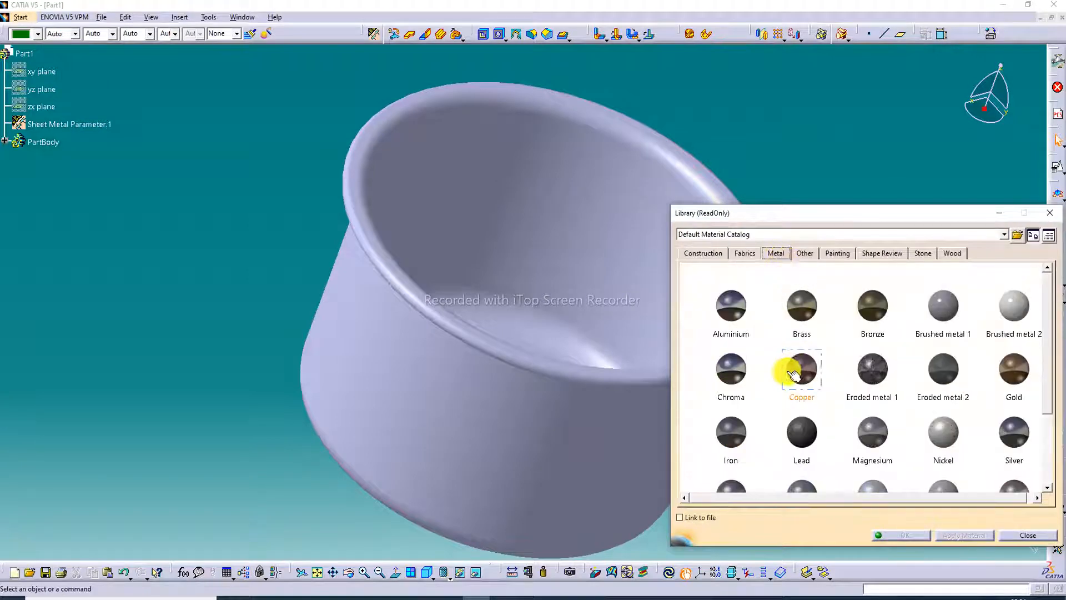
{"action": "scroll", "coordinate": [798, 388], "scroll_direction": "down", "scroll_amount": 3}
{"action": "left_click", "coordinate": [730, 414]}
{"action": "left_click_drag", "start_coordinate": [724, 413], "coordinate": [629, 396]}
{"action": "middle_click_drag", "start_coordinate": [623, 338], "coordinate": [501, 338]}
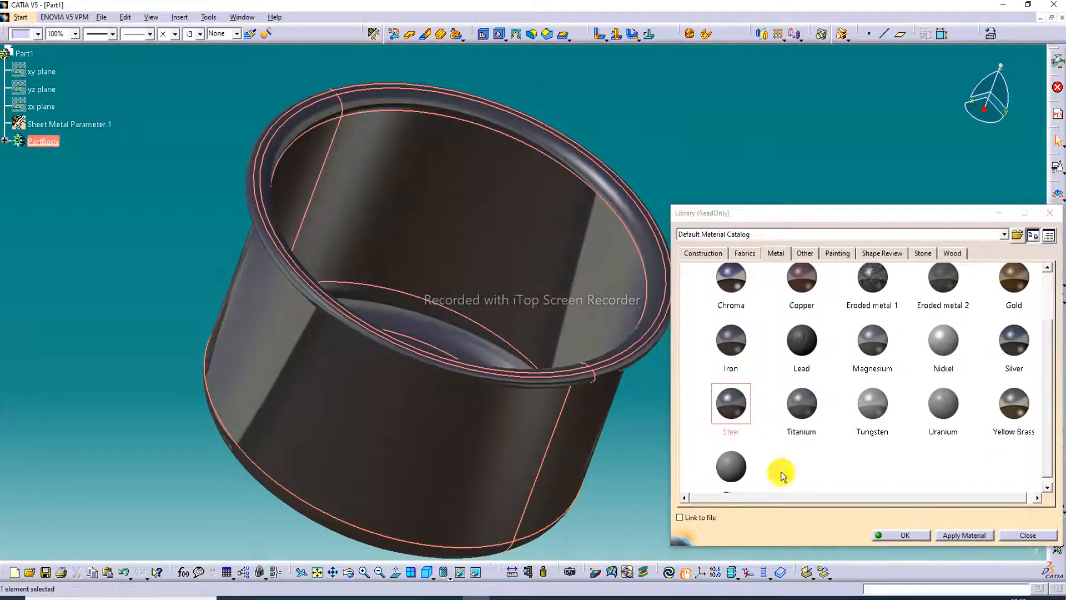
{"action": "left_click", "coordinate": [895, 535]}
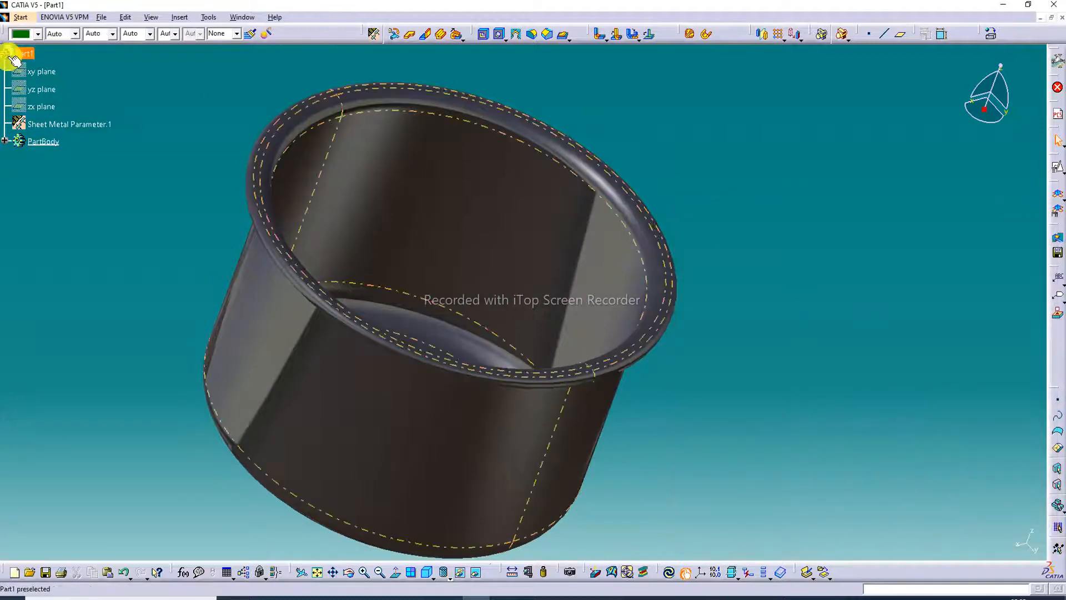
- Edit the Steel material's rendering, setting reflectivity to 1.00 with the predefined Yellow satin reflection, and inspect the finish inside and underneath the pot
{"action": "left_click", "coordinate": [4, 140]}
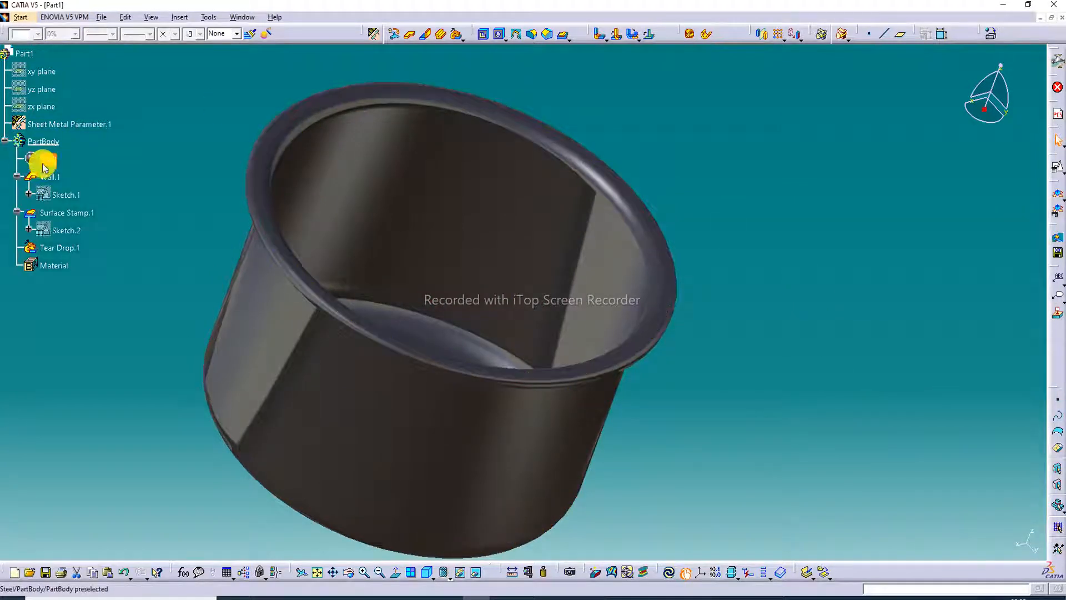
{"action": "right_click", "coordinate": [48, 162]}
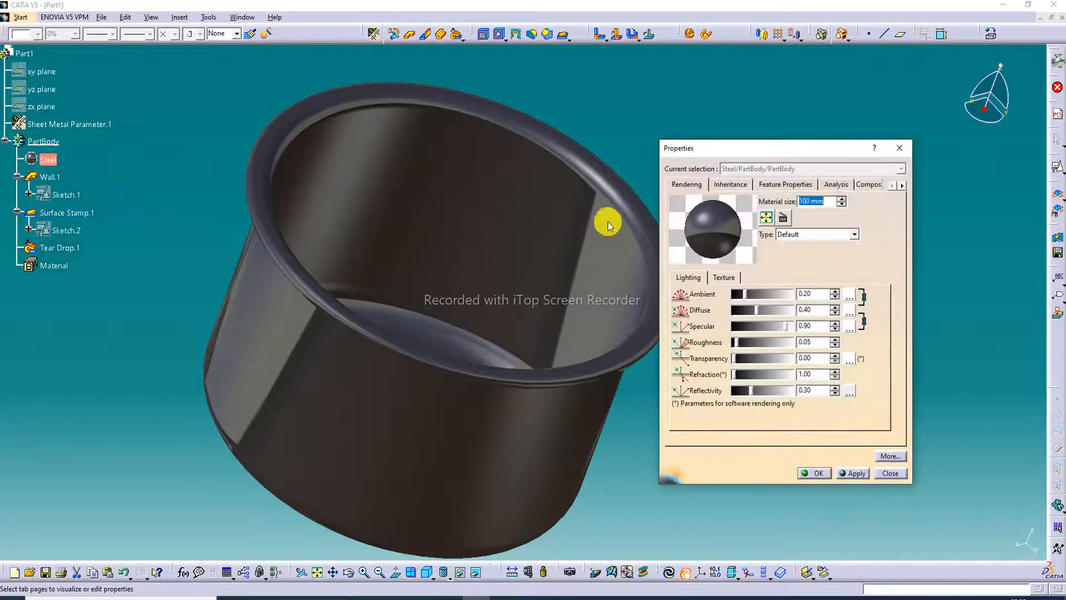
{"action": "left_click_drag", "start_coordinate": [751, 391], "coordinate": [798, 392]}
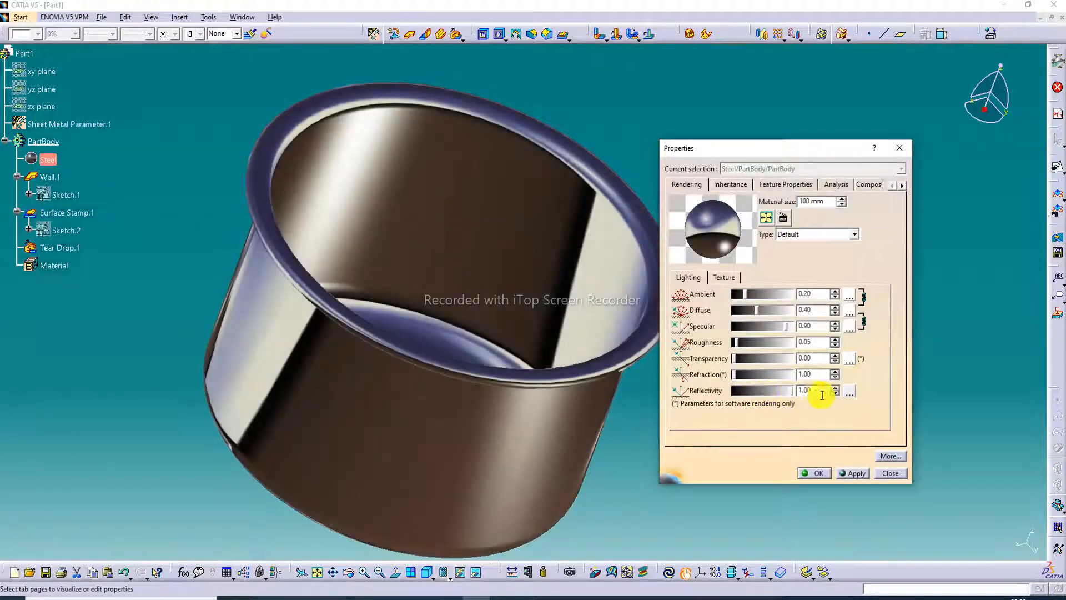
{"action": "left_click", "coordinate": [854, 394]}
{"action": "scroll", "coordinate": [953, 441], "scroll_direction": "down", "scroll_amount": 5}
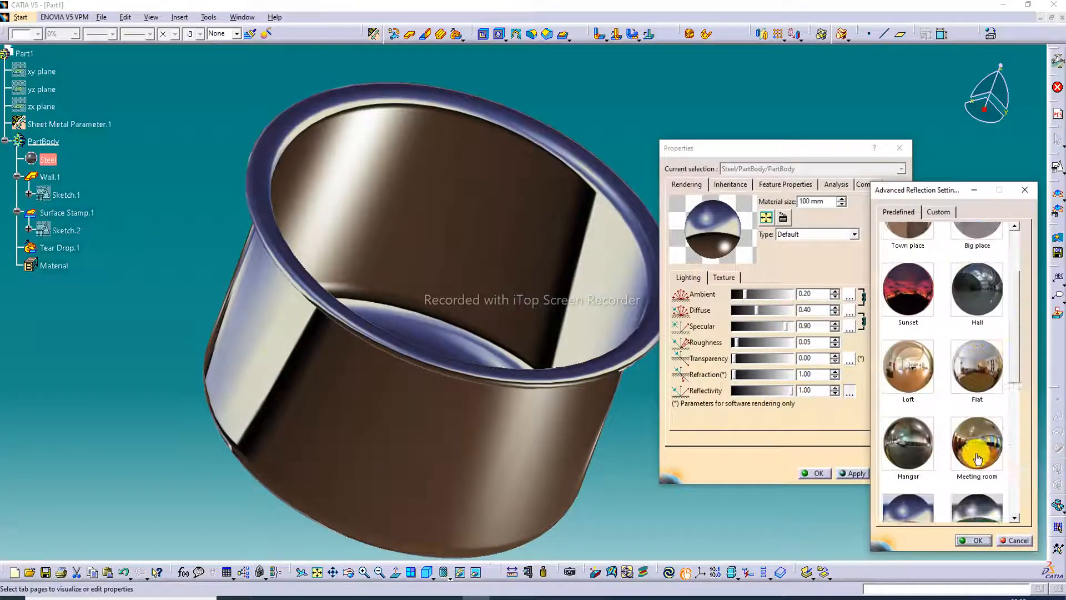
{"action": "scroll", "coordinate": [981, 458], "scroll_direction": "down", "scroll_amount": 5}
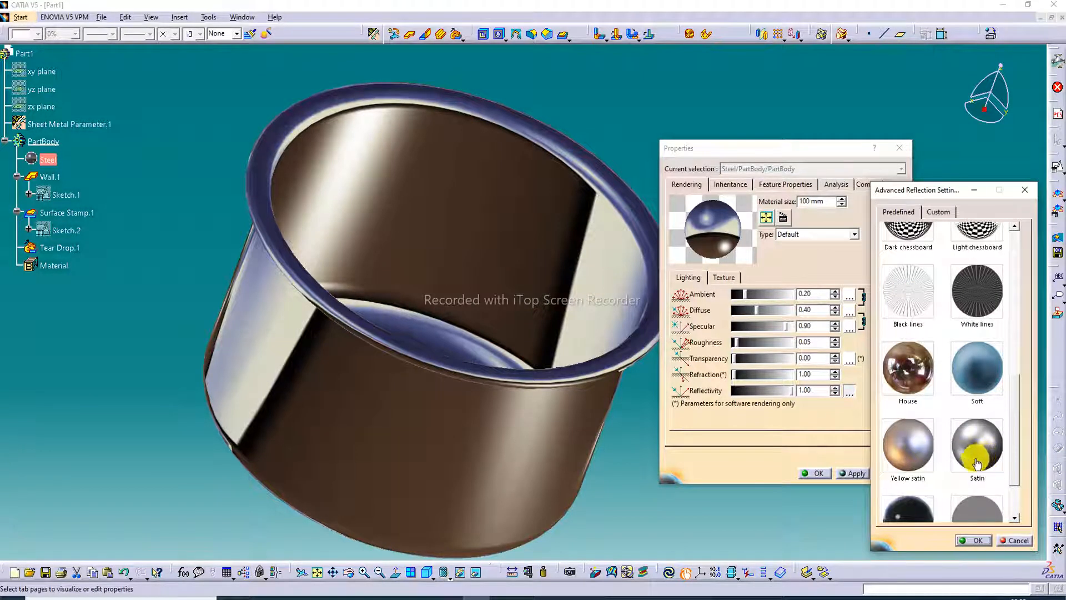
{"action": "left_click", "coordinate": [915, 456]}
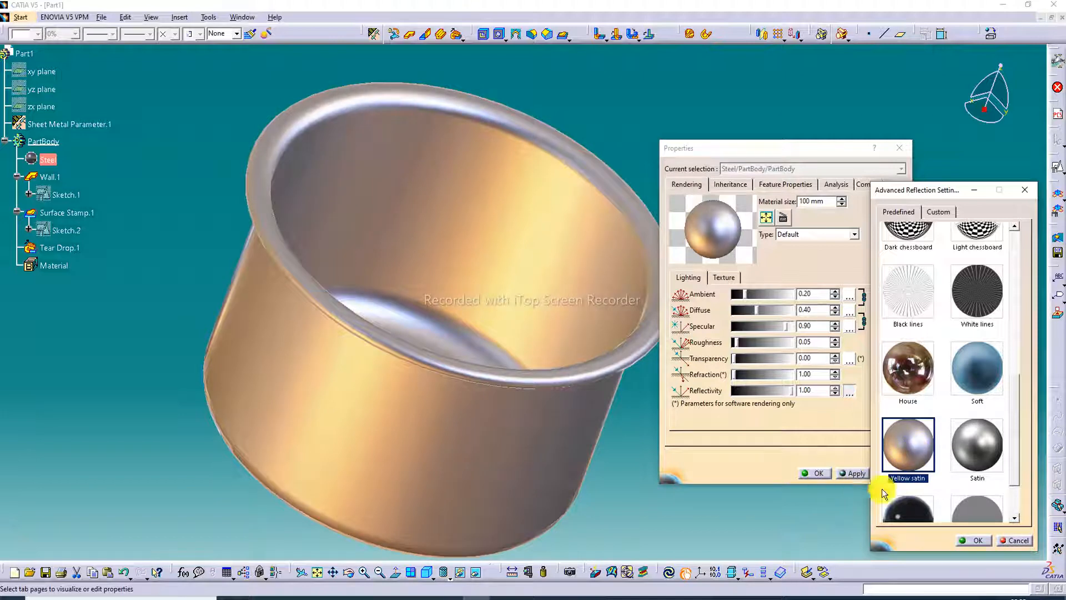
{"action": "left_click", "coordinate": [972, 540]}
{"action": "left_click", "coordinate": [817, 472]}
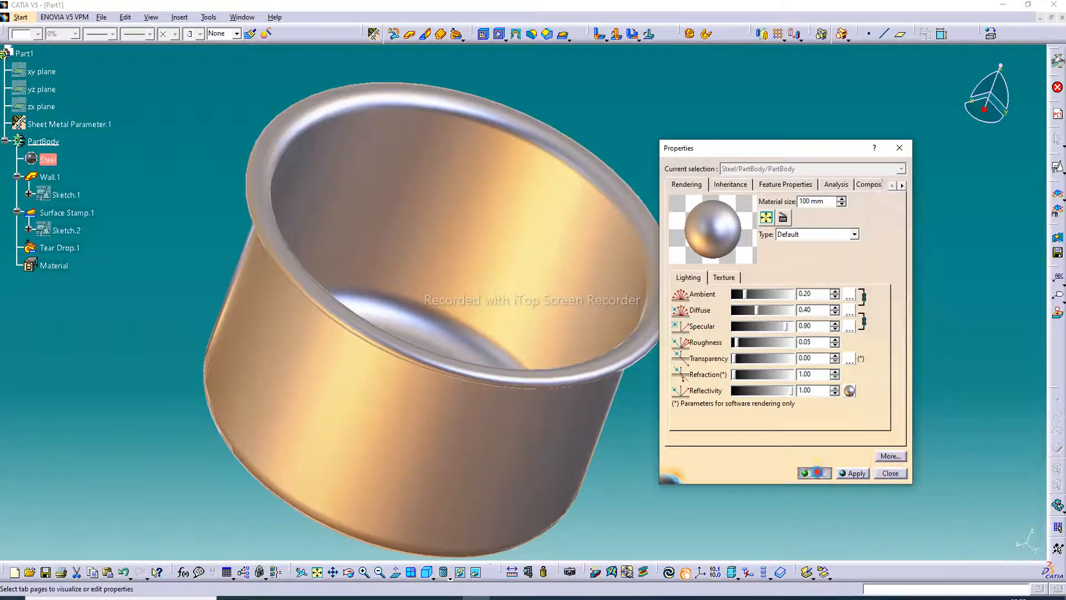
{"action": "scroll", "coordinate": [662, 296], "scroll_direction": "down", "scroll_amount": 1}
{"action": "middle_click_drag", "start_coordinate": [662, 295], "coordinate": [755, 295]}
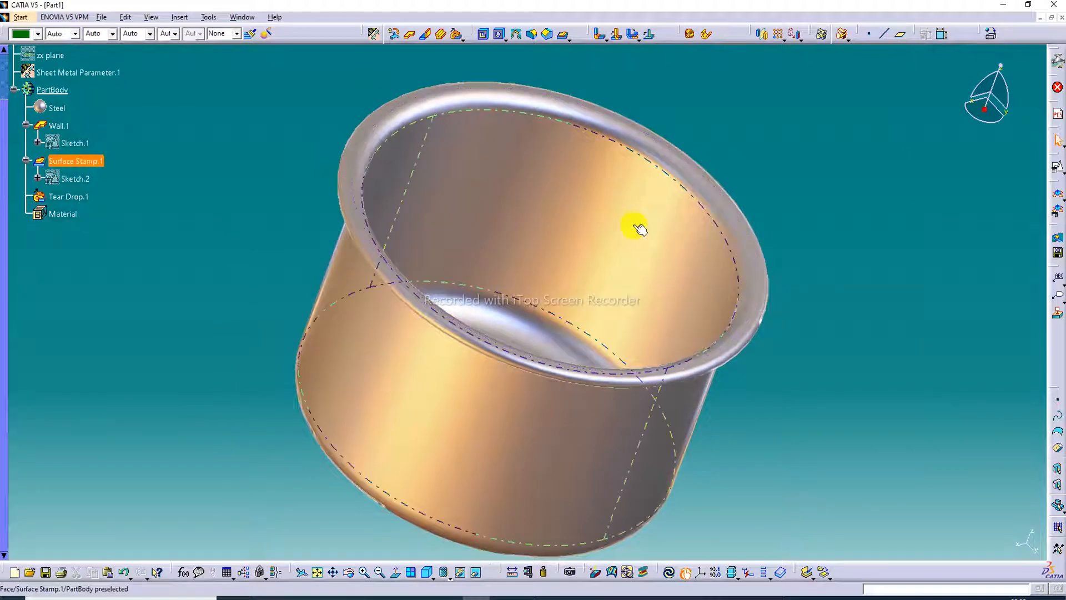
{"action": "middle_click_drag", "start_coordinate": [636, 226], "coordinate": [747, 139]}
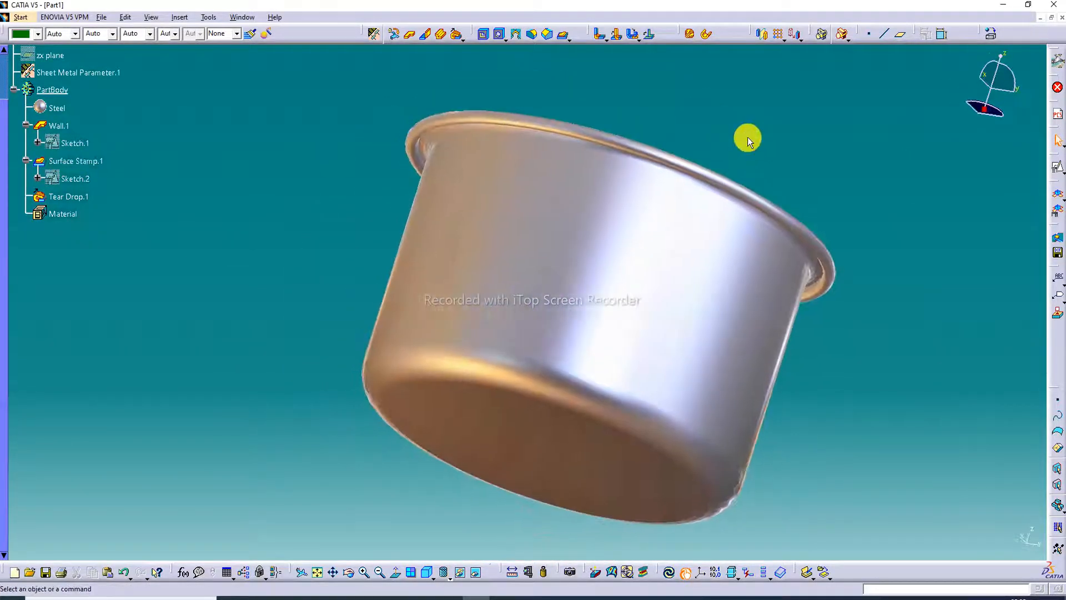
- Set the pot to the isometric view and split the display into multiple viewpoints
{"action": "middle_click_drag", "start_coordinate": [564, 209], "coordinate": [505, 374]}
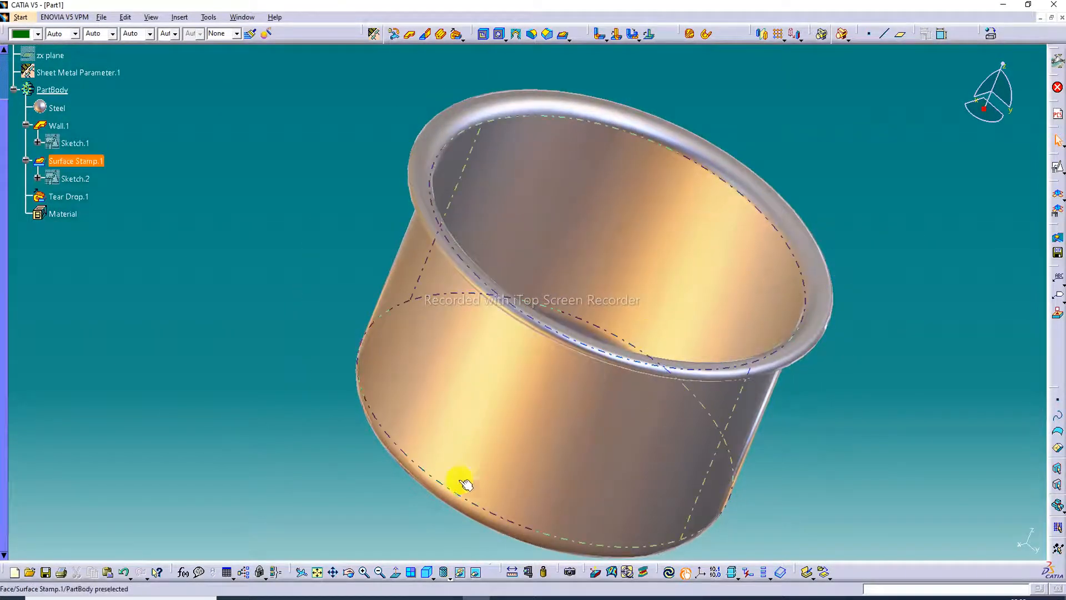
{"action": "left_click", "coordinate": [427, 572]}
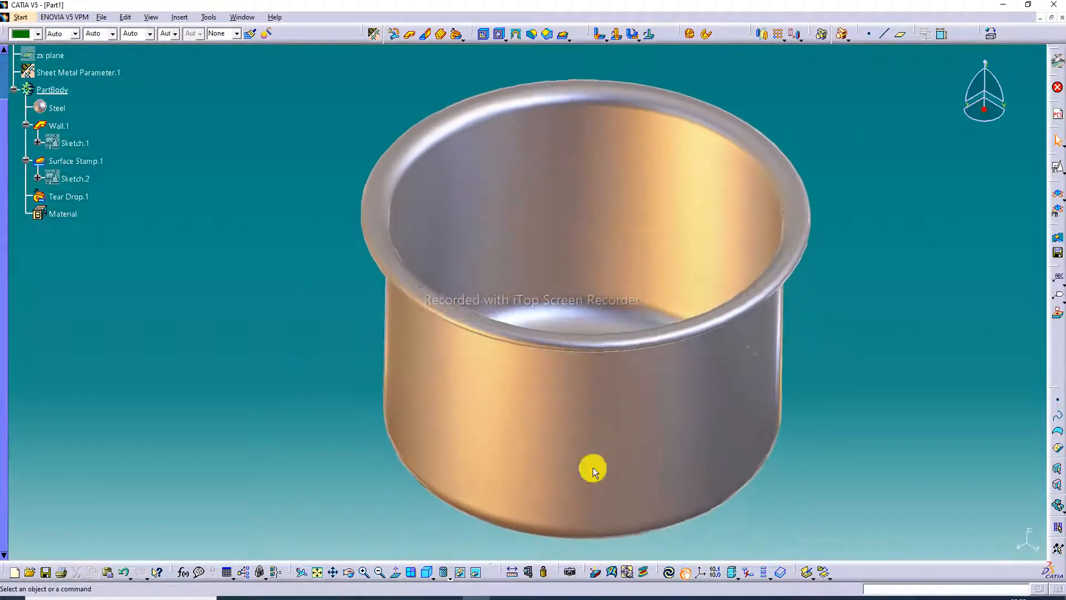
{"action": "left_click", "coordinate": [415, 573]}
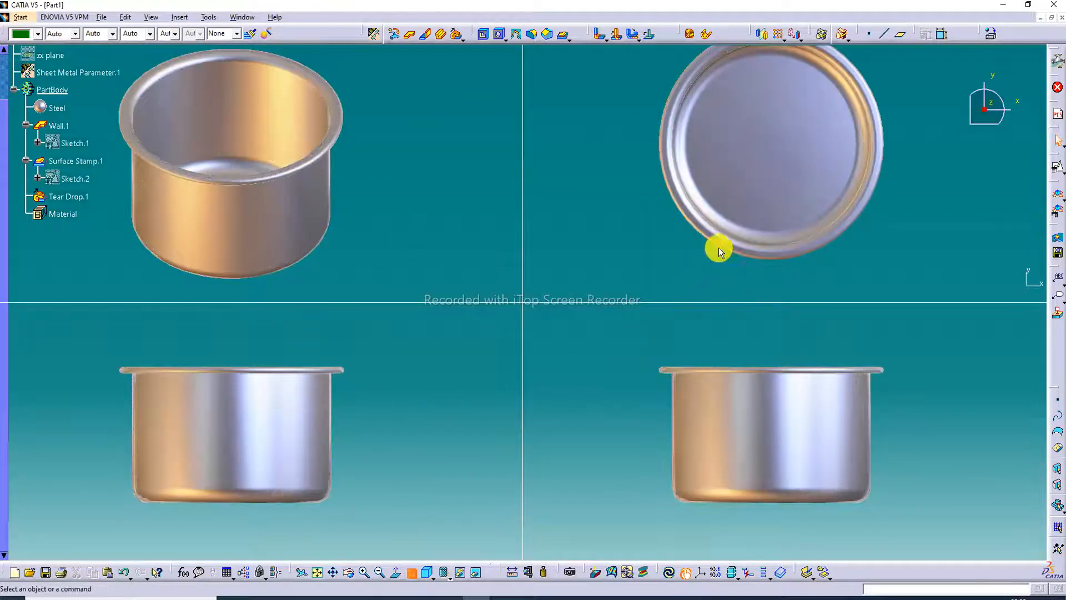
- Rotate the pot upside down in the top viewpoint and examine its base, outer wall and rolled rim
{"action": "middle_click_drag", "start_coordinate": [767, 221], "coordinate": [764, 244]}
{"action": "middle_click_drag", "start_coordinate": [790, 87], "coordinate": [793, 262]}
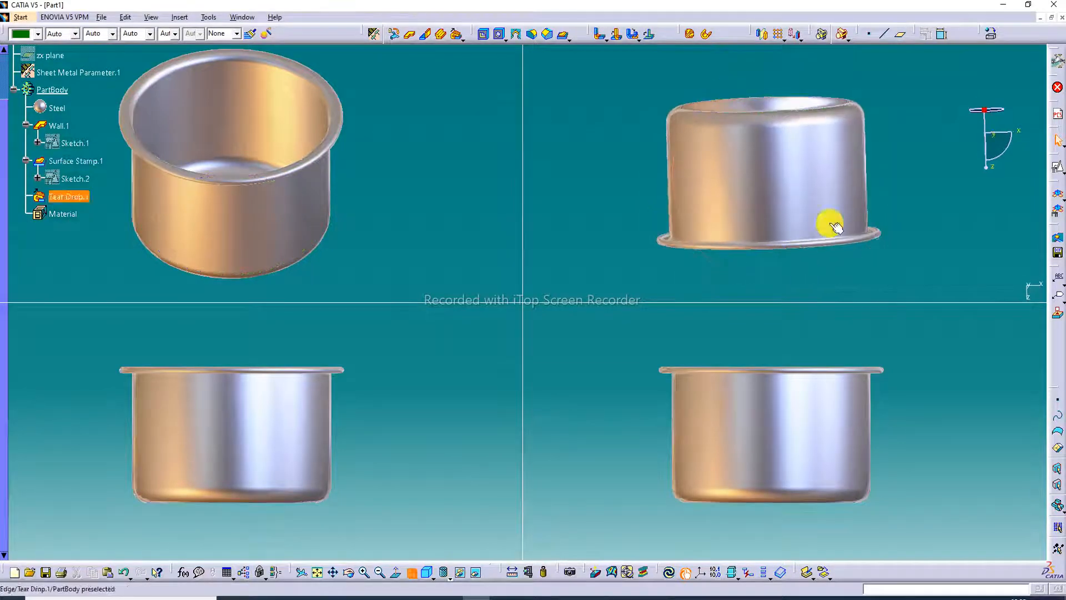
{"action": "middle_click_drag", "start_coordinate": [856, 199], "coordinate": [852, 214]}
{"action": "middle_click_drag", "start_coordinate": [780, 167], "coordinate": [844, 150]}
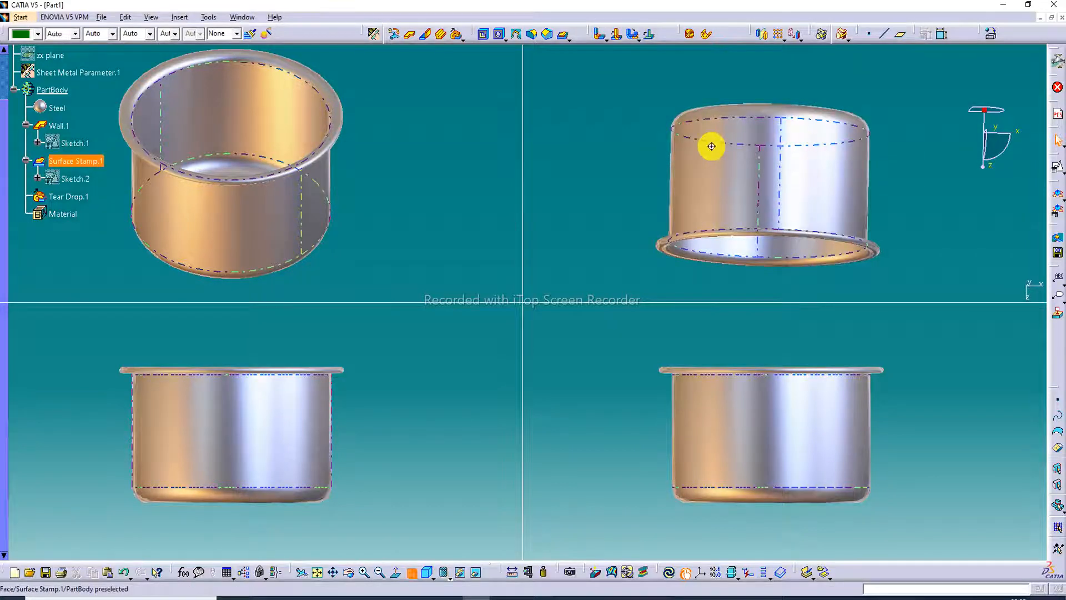
{"action": "middle_click_drag", "start_coordinate": [710, 148], "coordinate": [832, 175]}
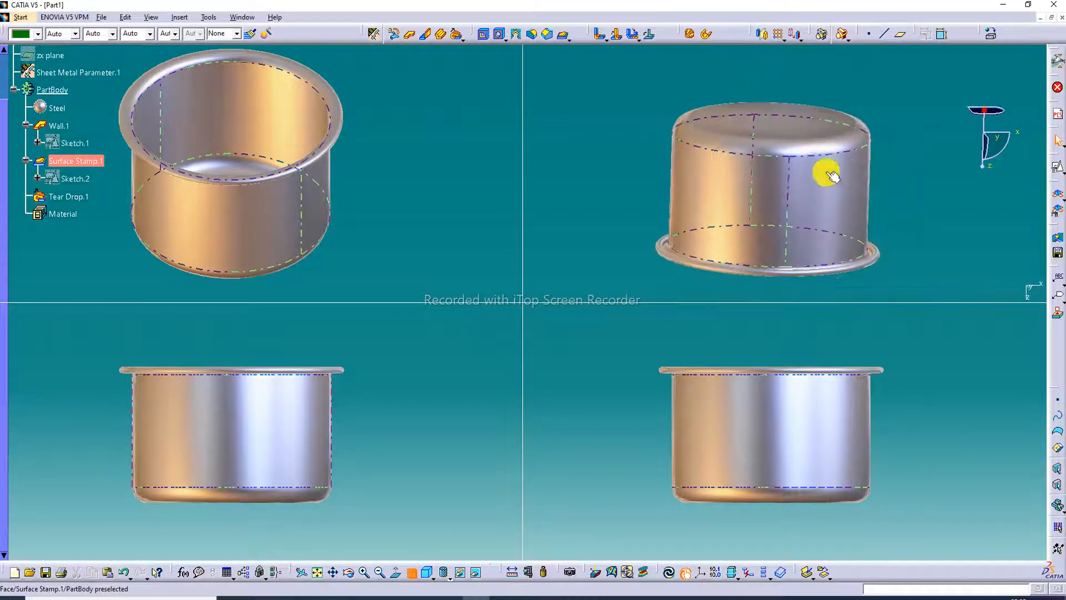
{"action": "mouse_move", "coordinate": [719, 166]}
{"action": "middle_mouse_down"}
{"action": "mouse_move", "coordinate": [731, 152]}
{"action": "mouse_move", "coordinate": [774, 171]}
{"action": "mouse_move", "coordinate": [776, 136]}
{"action": "mouse_move", "coordinate": [814, 114]}
{"action": "mouse_move", "coordinate": [697, 132]}
{"action": "mouse_move", "coordinate": [699, 164]}
{"action": "middle_mouse_up"}
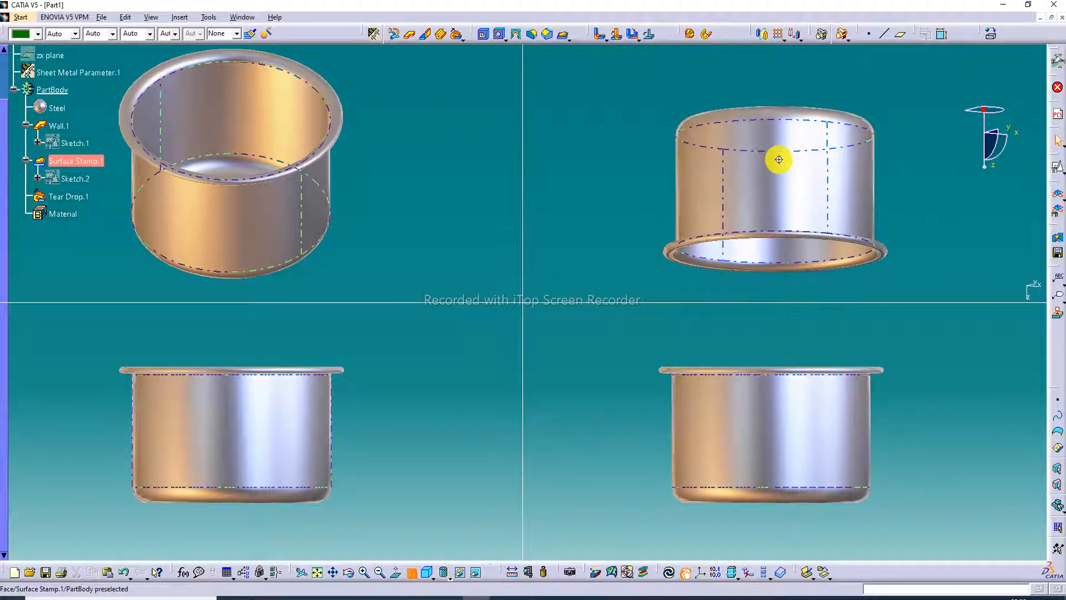
{"action": "mouse_move", "coordinate": [779, 160]}
{"action": "middle_mouse_down"}
{"action": "mouse_move", "coordinate": [774, 195]}
{"action": "mouse_move", "coordinate": [775, 170]}
{"action": "middle_mouse_up"}
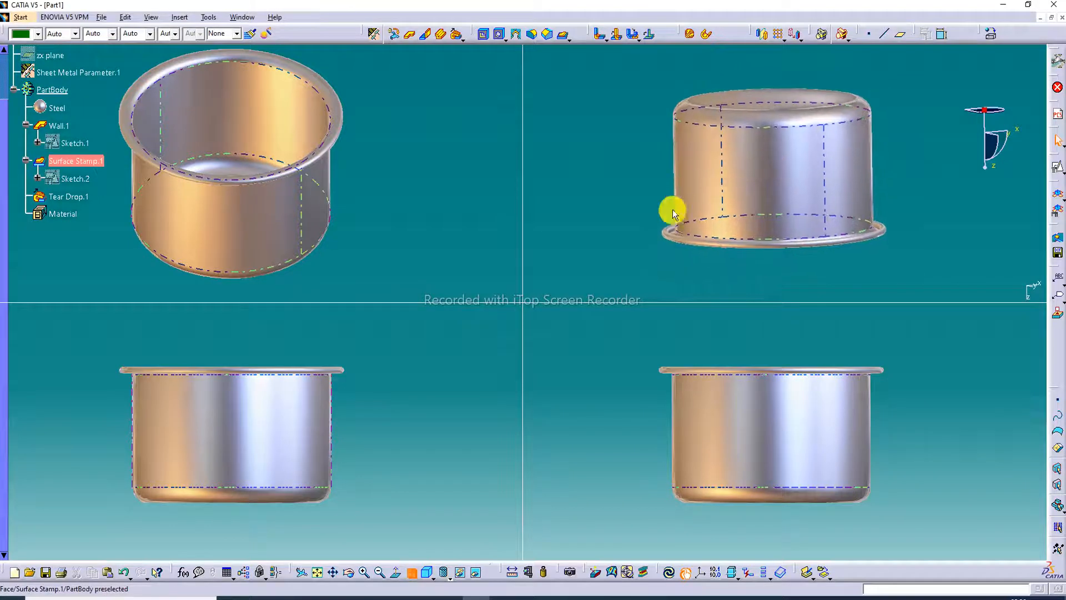
- Enlarge and tilt the pot in the side viewpoint to show its opening and rolled rim
{"action": "left_click", "coordinate": [446, 239]}
{"action": "left_click", "coordinate": [407, 411]}
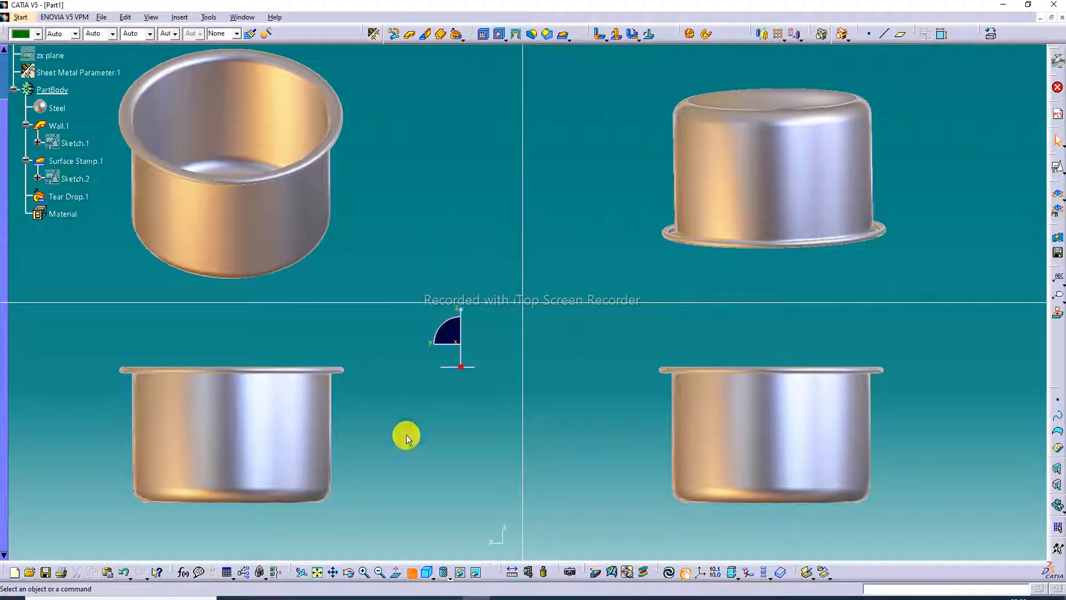
{"action": "left_click", "coordinate": [363, 572]}
{"action": "middle_click_drag", "start_coordinate": [261, 358], "coordinate": [314, 383]}
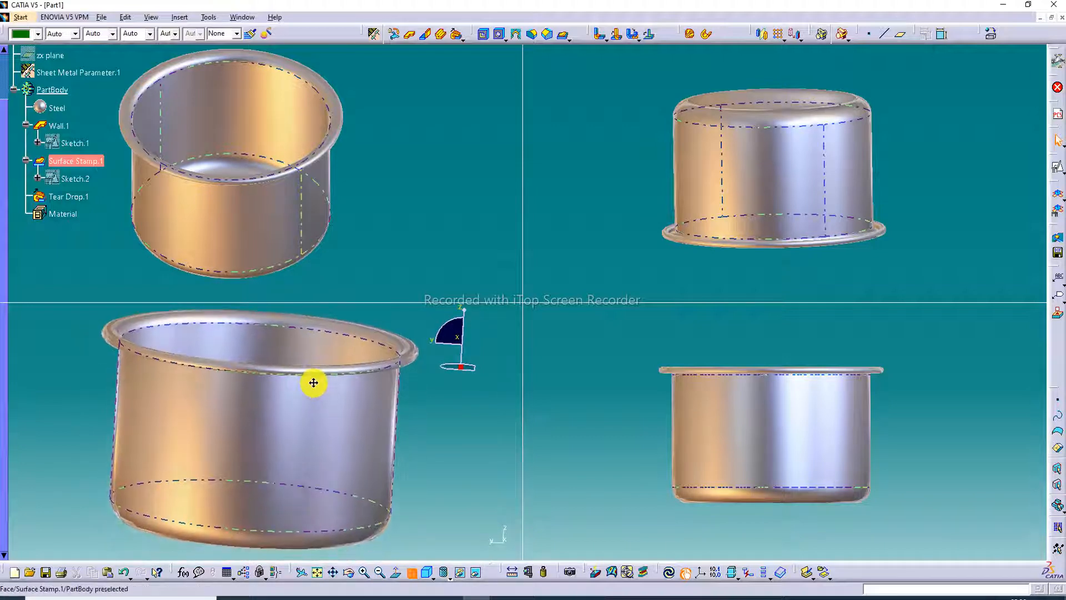
- Tilt the pot in the front viewpoint to show its interior, trying a closer zoom on the rim
{"action": "left_click", "coordinate": [765, 409]}
{"action": "middle_click_drag", "start_coordinate": [764, 410], "coordinate": [767, 455]}
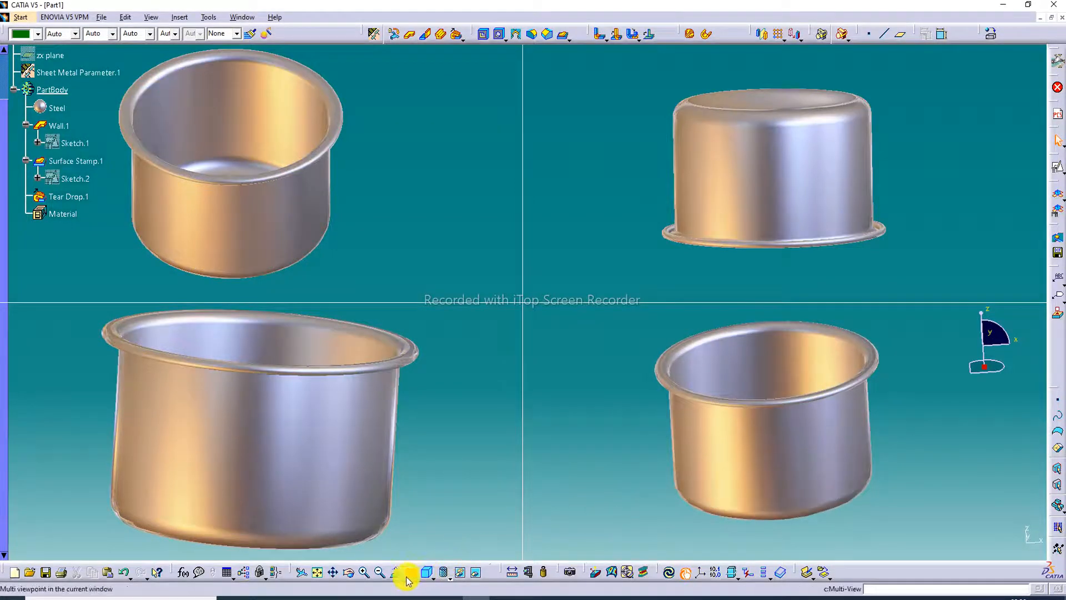
{"action": "left_click", "coordinate": [366, 573]}
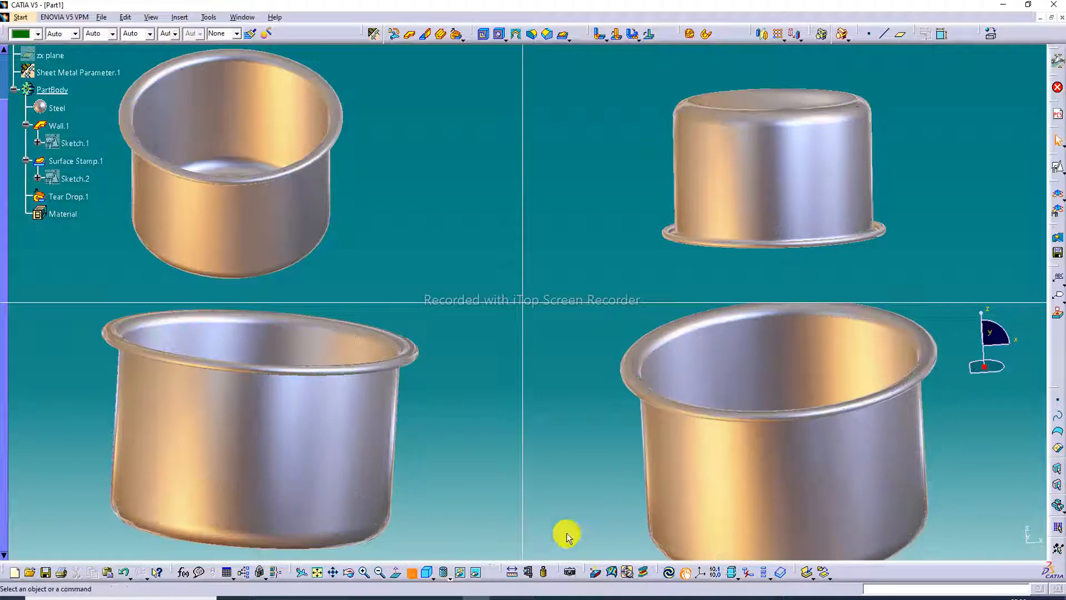
{"action": "left_click", "coordinate": [380, 573]}
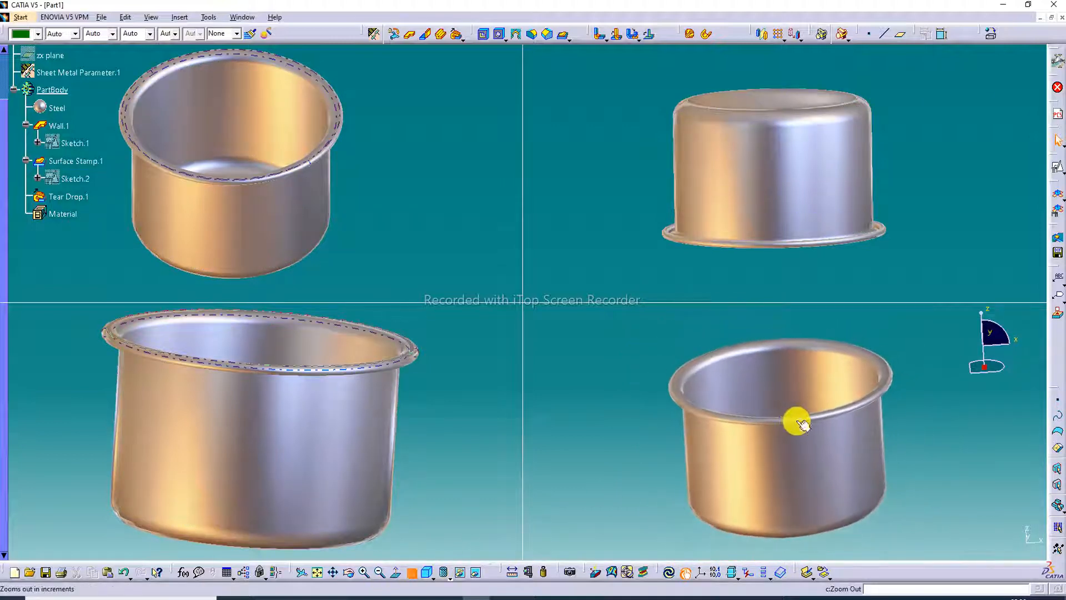
- Enlarge and level the upside-down pot, and reposition the pot within the other three viewpoints for a final presentation
{"action": "left_click", "coordinate": [915, 184]}
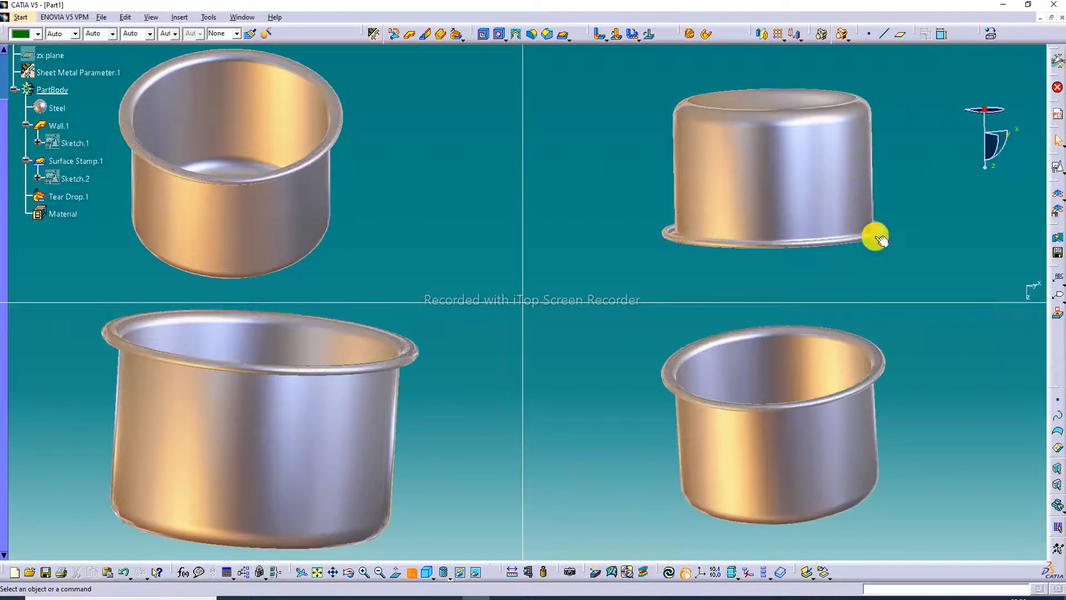
{"action": "left_click", "coordinate": [365, 577]}
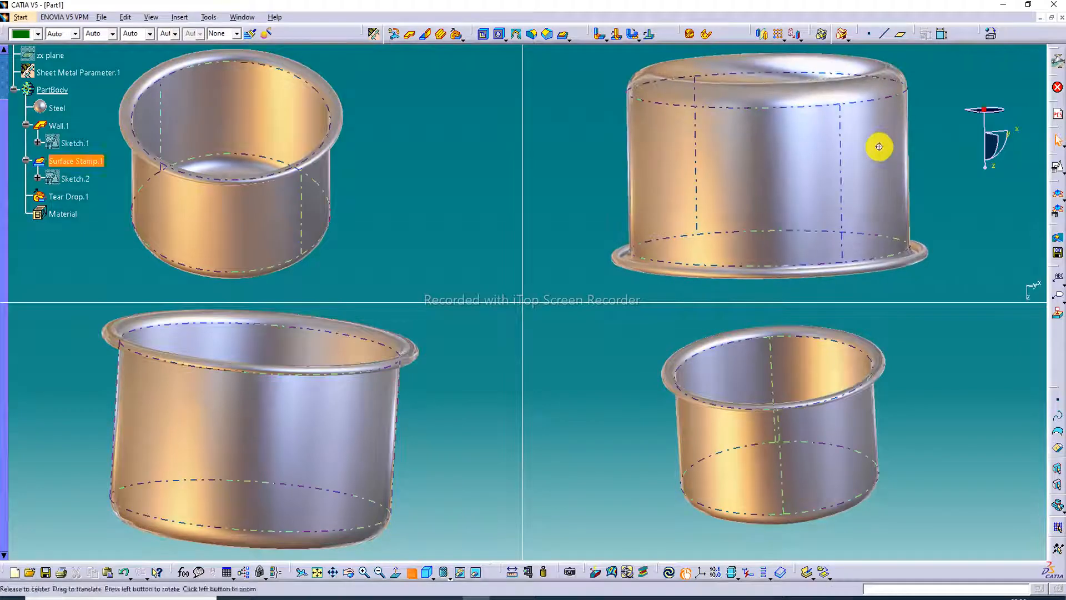
{"action": "middle_click_drag", "start_coordinate": [776, 157], "coordinate": [782, 151]}
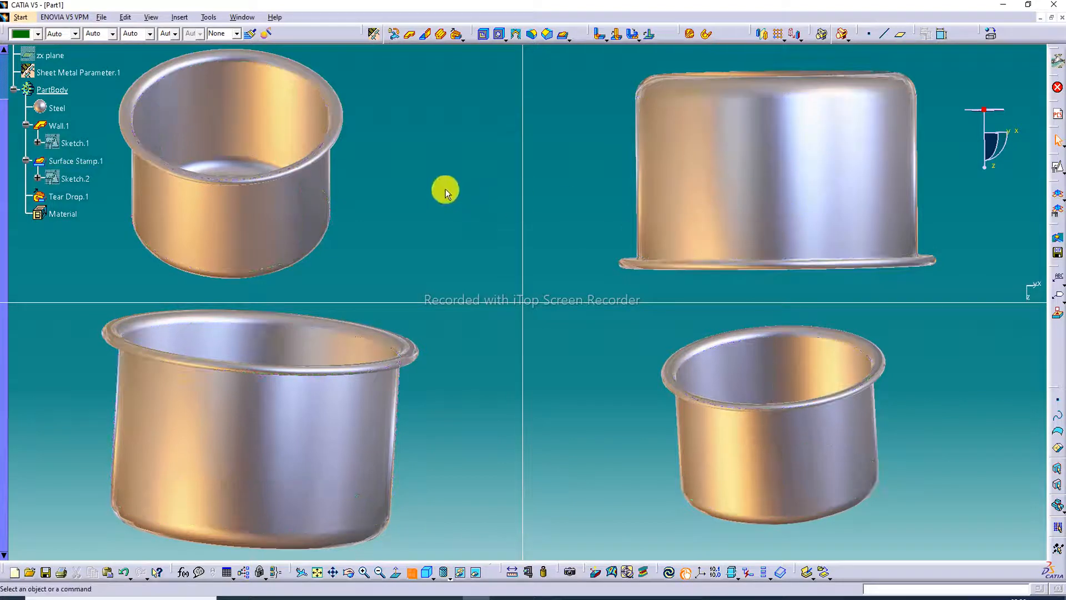
{"action": "middle_click_drag", "start_coordinate": [327, 127], "coordinate": [374, 142]}
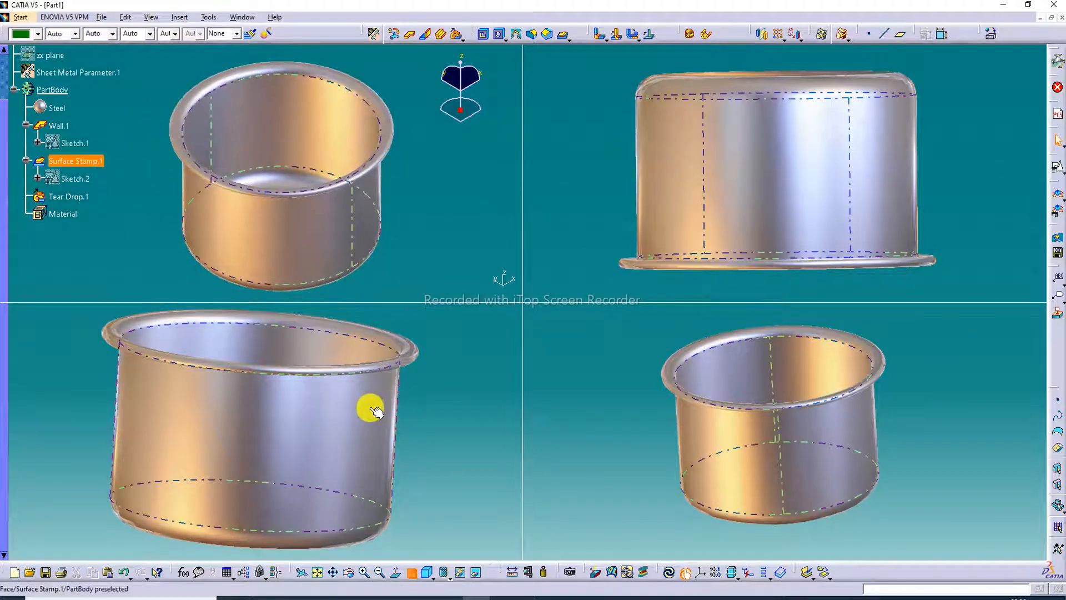
{"action": "middle_click_drag", "start_coordinate": [369, 409], "coordinate": [381, 409]}
{"action": "middle_click_drag", "start_coordinate": [850, 422], "coordinate": [873, 431]}
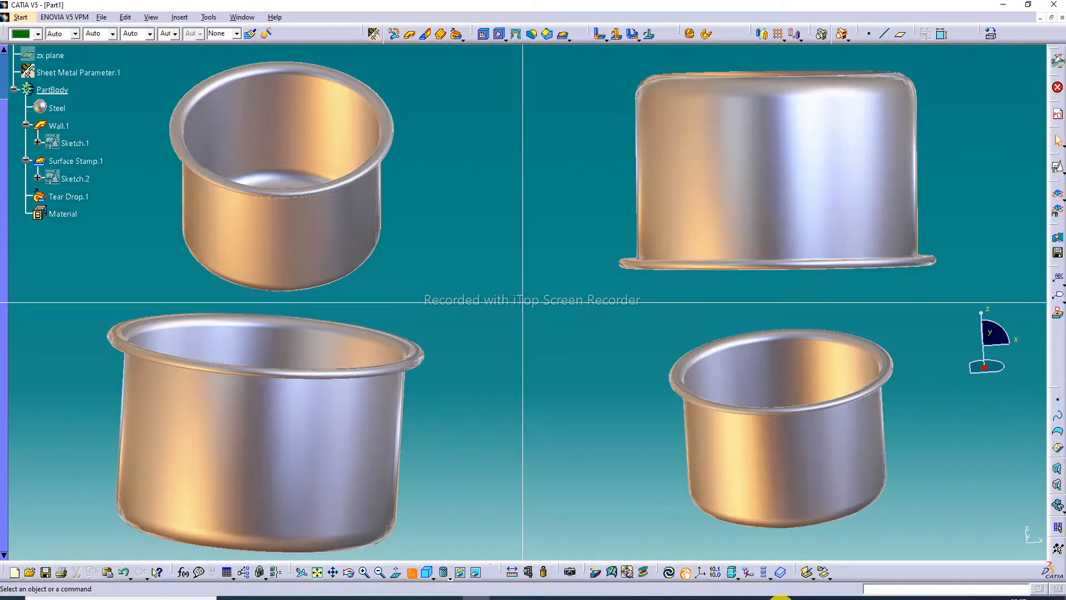
{"action": "left_click", "coordinate": [451, 598]}
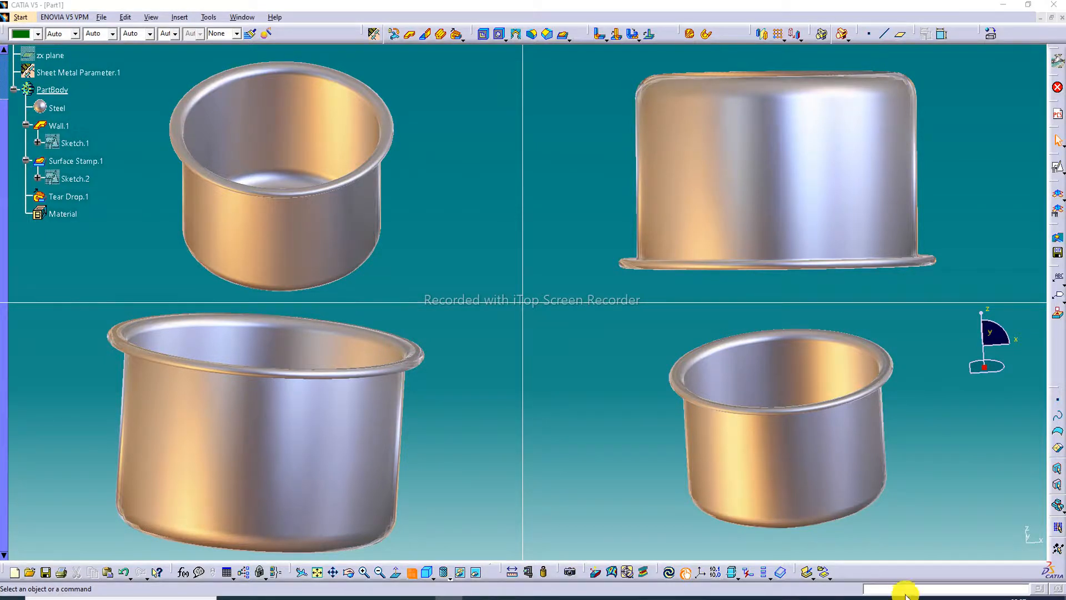